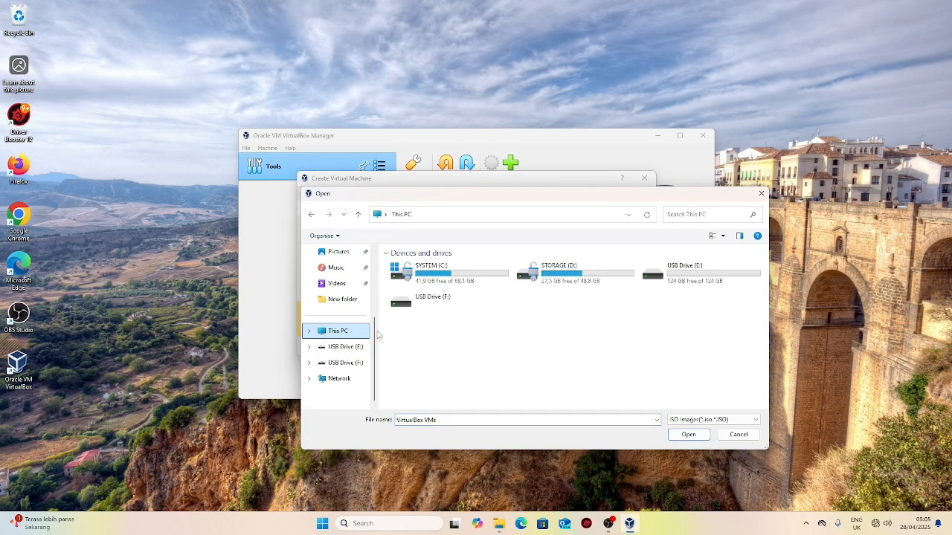
Step: Select debian-12.7.0-amd64-DVD-1.iso from D:\New folder\New Iso Master as the install image
{"action": "double_click", "coordinate": [579, 277]}
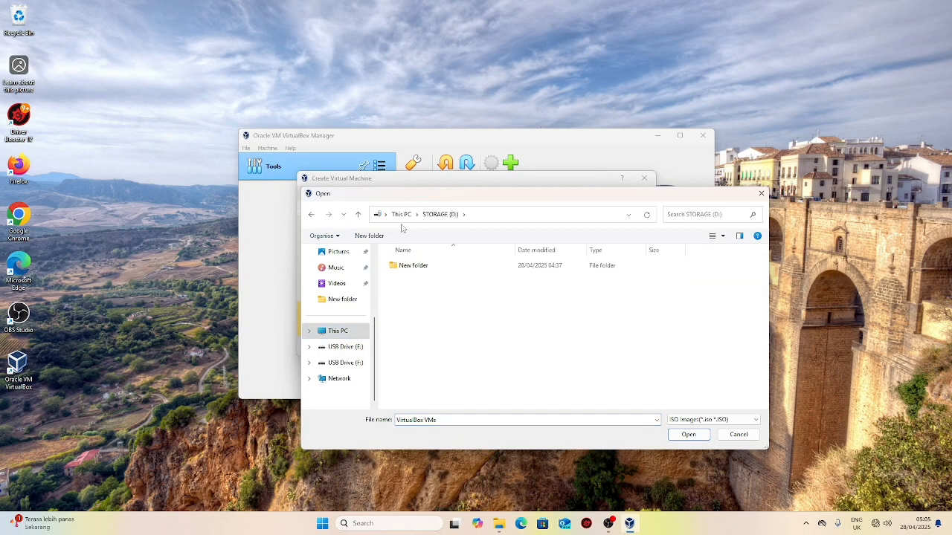
{"action": "double_click", "coordinate": [439, 271]}
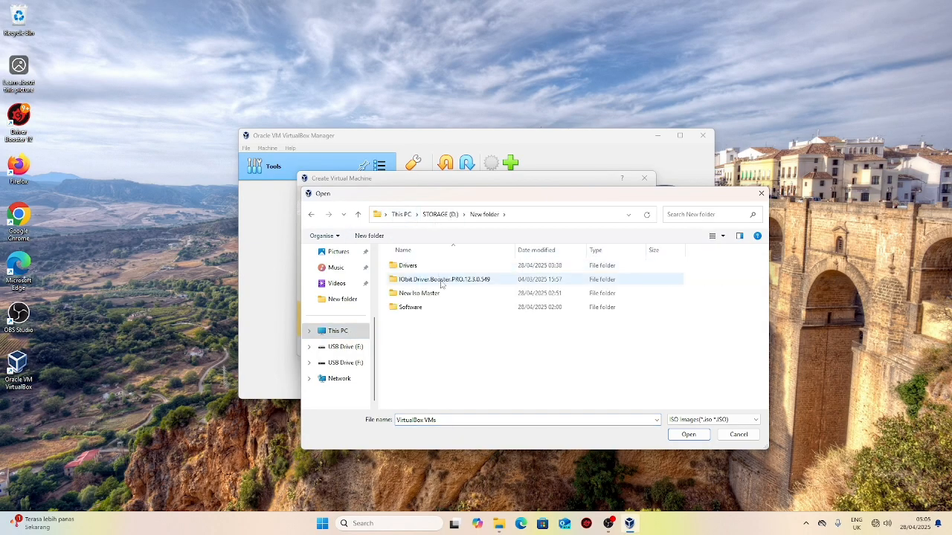
{"action": "double_click", "coordinate": [440, 293]}
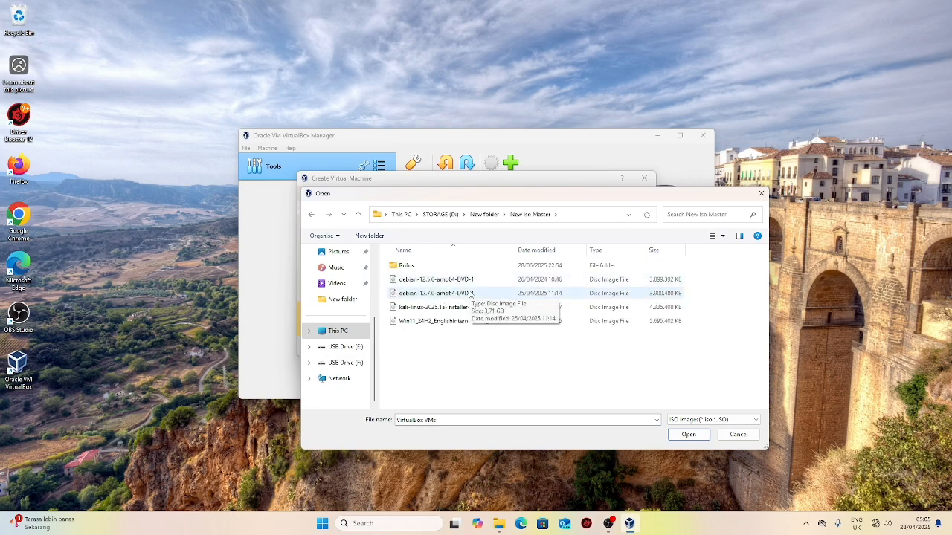
{"action": "left_click", "coordinate": [472, 294]}
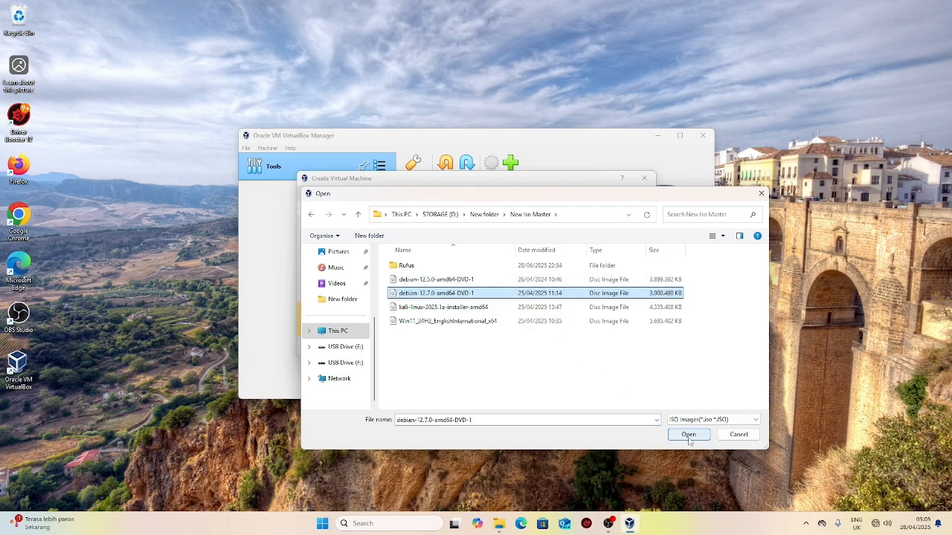
{"action": "left_click", "coordinate": [688, 436]}
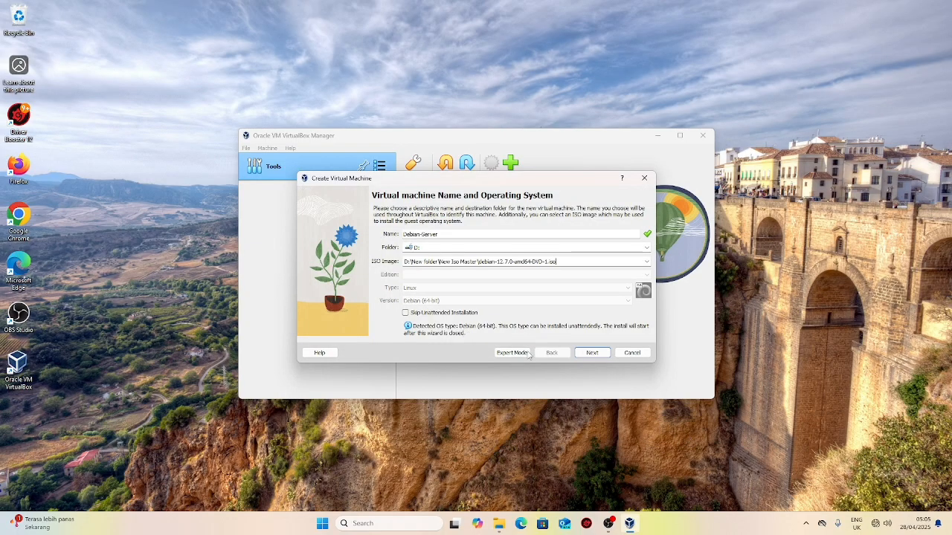
Step: Check the unattended-install passwords and continue to the hardware settings
{"action": "left_click", "coordinate": [592, 355]}
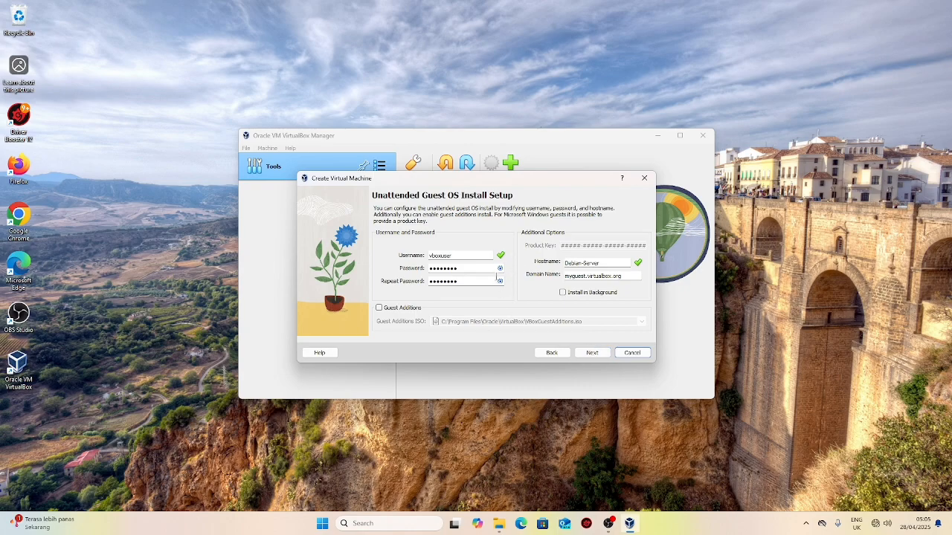
{"action": "left_click", "coordinate": [500, 280]}
{"action": "left_click", "coordinate": [499, 280]}
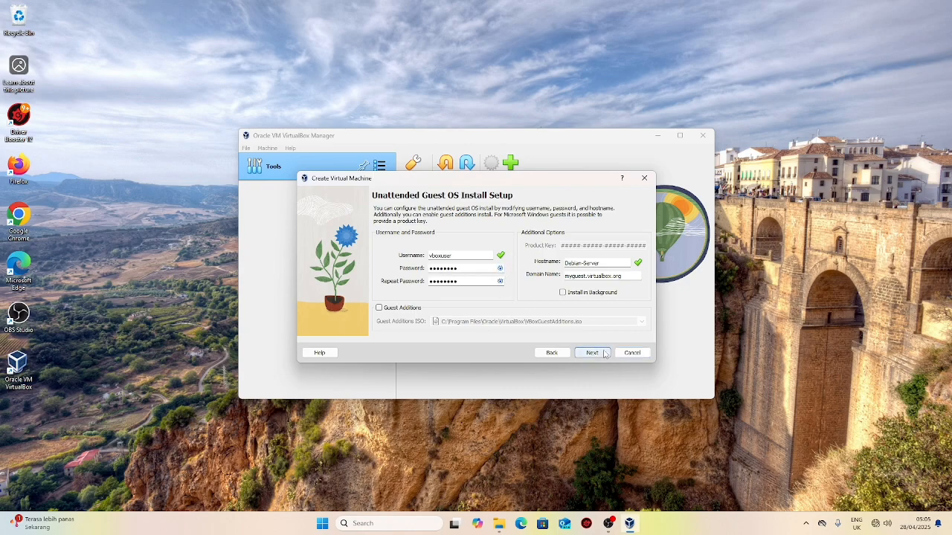
{"action": "left_click", "coordinate": [592, 352]}
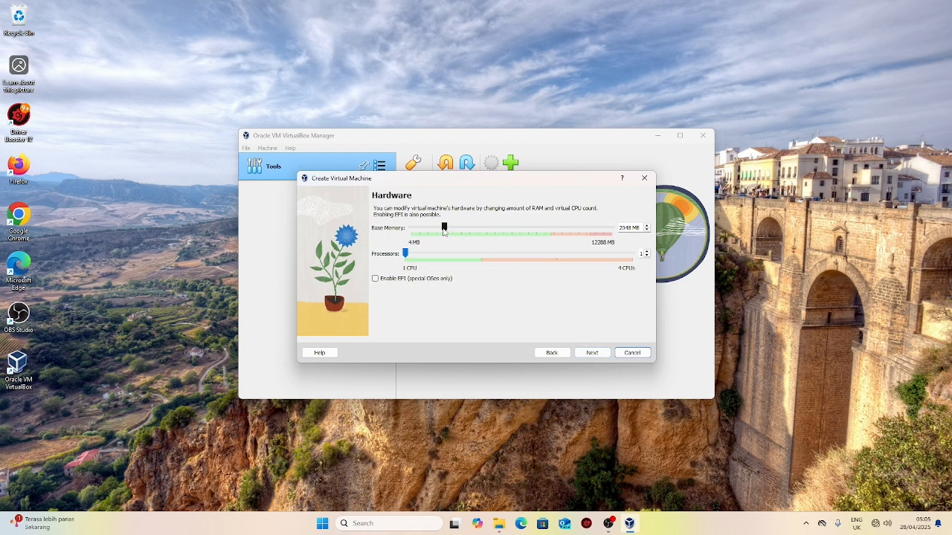
Step: Keep the hardware at 2048 MB memory and 1 CPU
{"action": "left_click_drag", "start_coordinate": [406, 258], "coordinate": [447, 264]}
{"action": "left_click_drag", "start_coordinate": [481, 254], "coordinate": [375, 262]}
{"action": "left_click", "coordinate": [592, 354]}
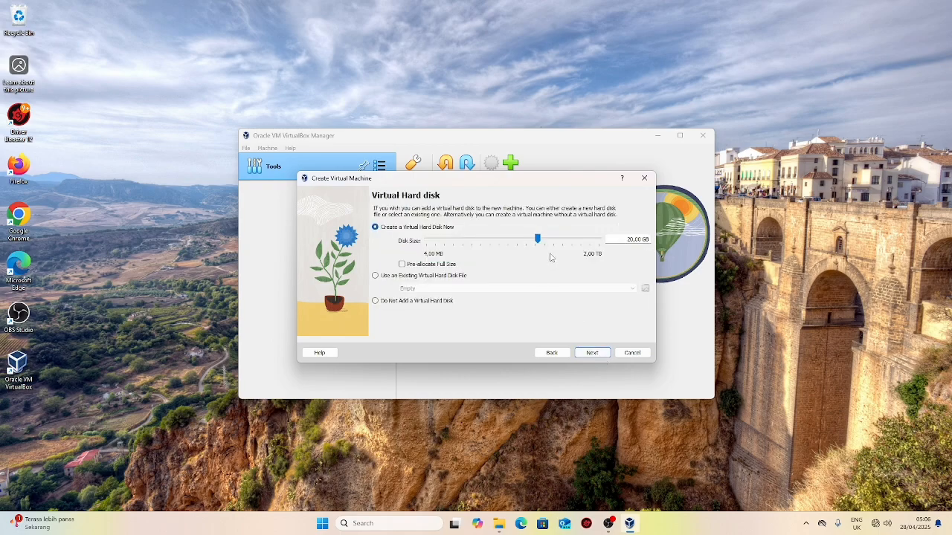
Step: Set the virtual disk size to 50 GB and finish creating Debian-Server
{"action": "double_click", "coordinate": [638, 240]}
{"action": "type", "text": "50"}
{"action": "left_click", "coordinate": [605, 354]}
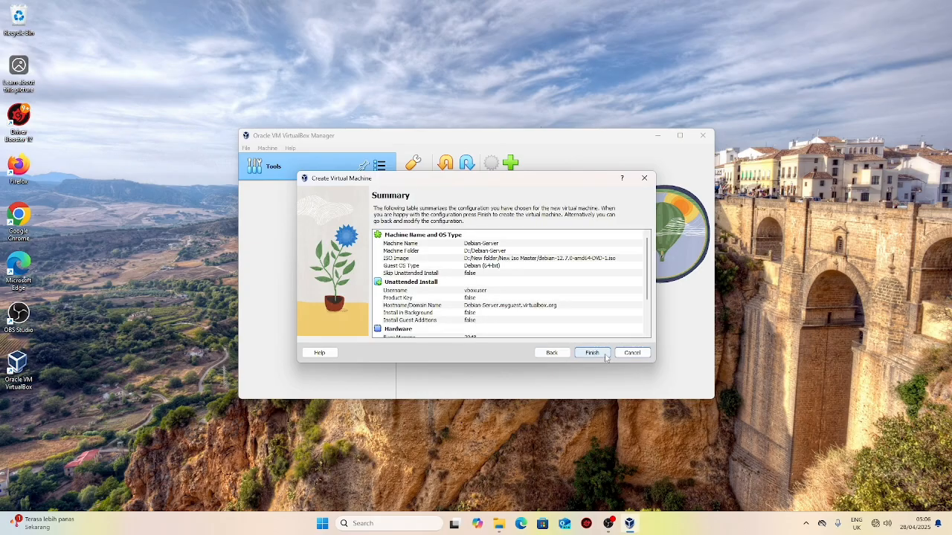
{"action": "scroll", "coordinate": [579, 320], "scroll_direction": "down", "scroll_amount": 3}
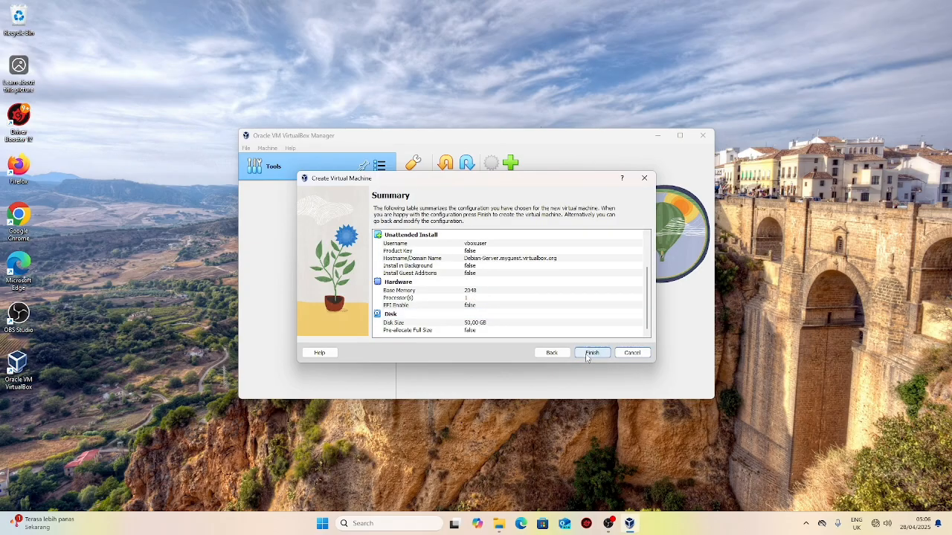
{"action": "left_click", "coordinate": [591, 353]}
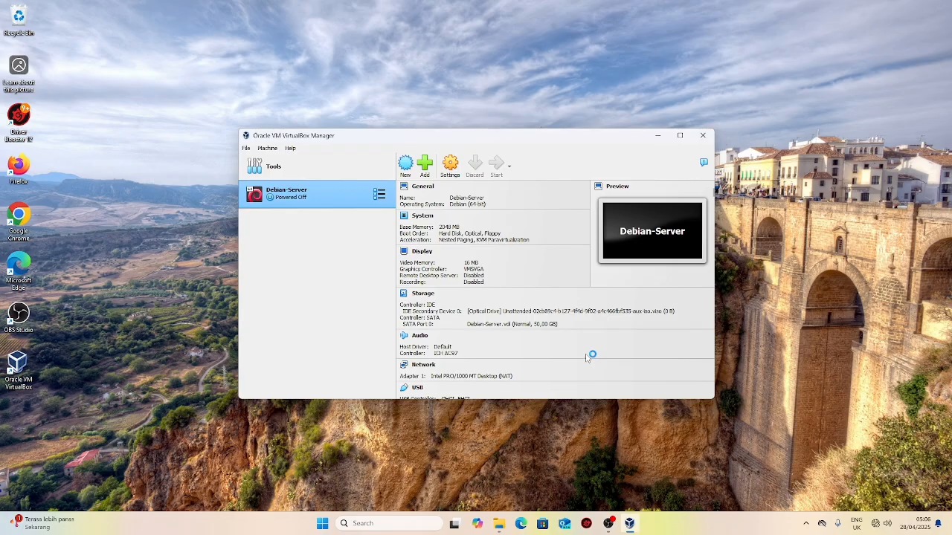
Step: Switch Adapter 1 from NAT to Bridged Adapter on the Qualcomm Atheros wireless card
{"action": "scroll", "coordinate": [586, 357], "scroll_direction": "down", "scroll_amount": 1}
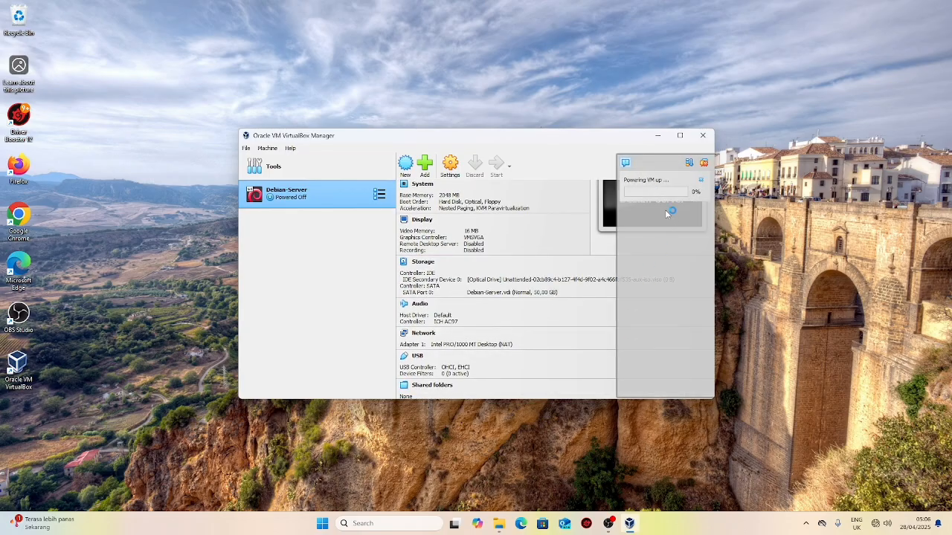
{"action": "left_click", "coordinate": [701, 184]}
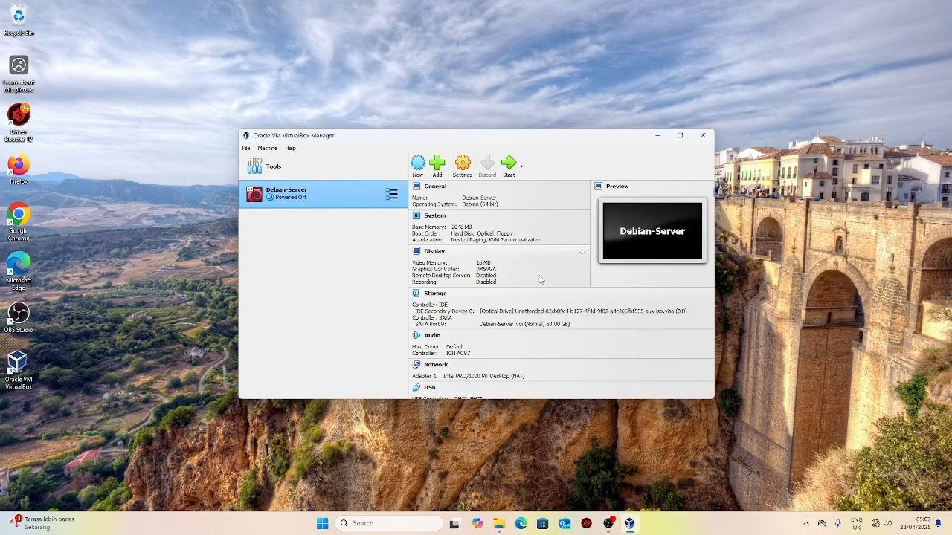
{"action": "scroll", "coordinate": [541, 279], "scroll_direction": "down", "scroll_amount": 2}
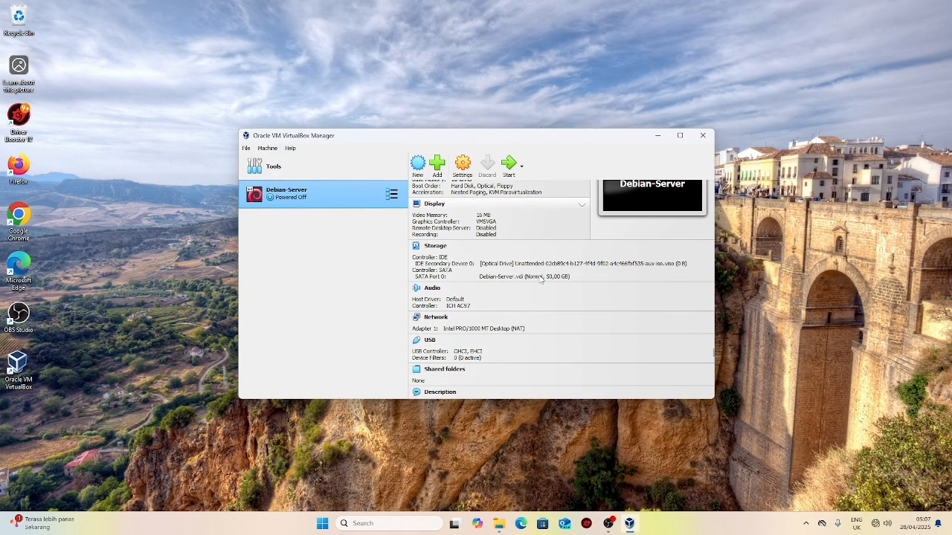
{"action": "left_click", "coordinate": [436, 317]}
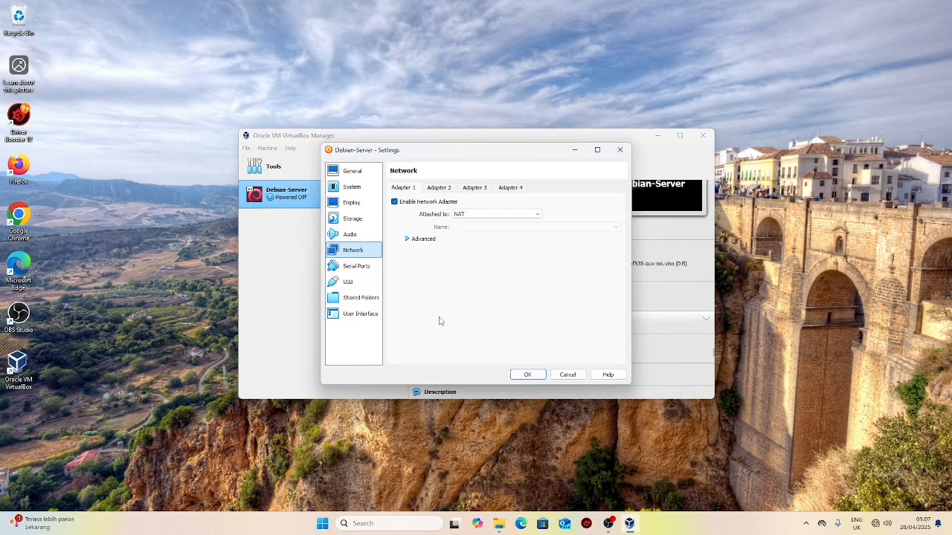
{"action": "left_click", "coordinate": [482, 214]}
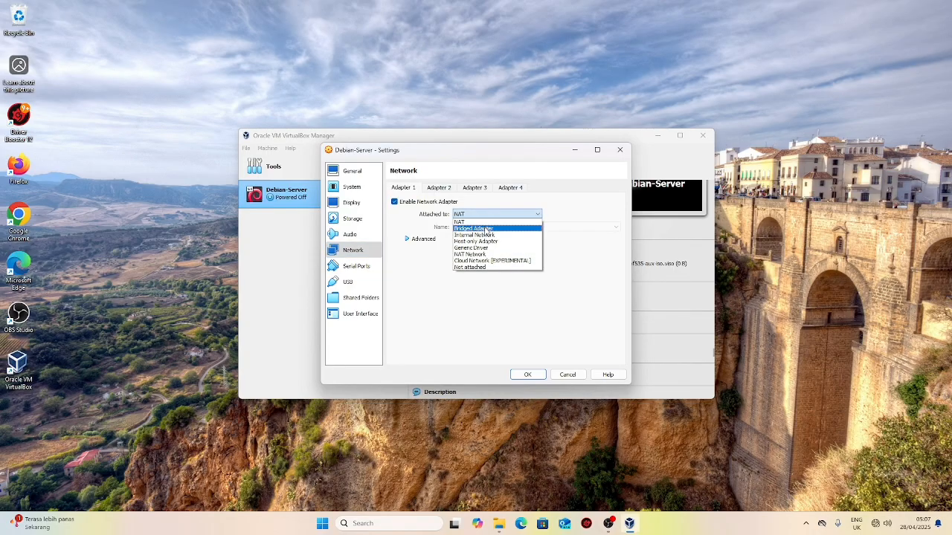
{"action": "left_click", "coordinate": [486, 228]}
{"action": "left_click", "coordinate": [548, 226]}
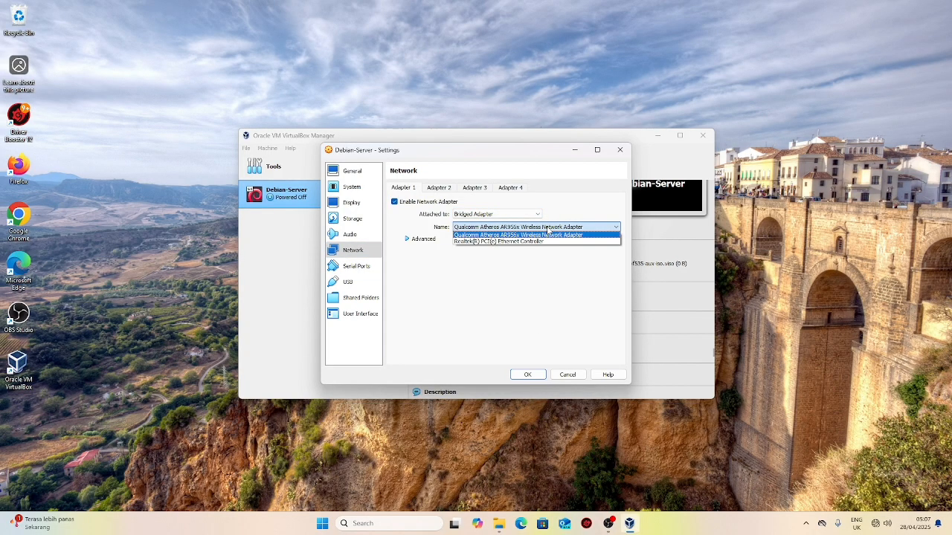
{"action": "left_click", "coordinate": [548, 235]}
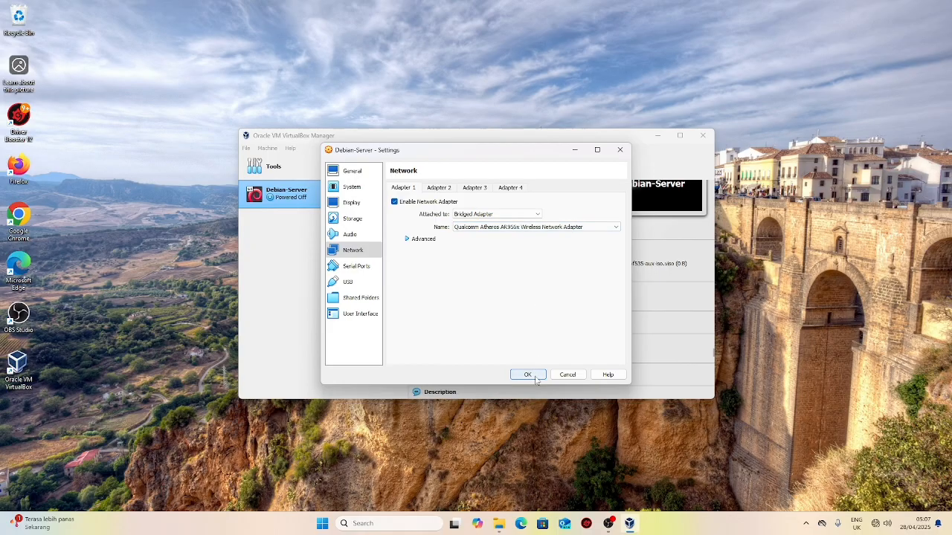
{"action": "left_click", "coordinate": [527, 375]}
{"action": "scroll", "coordinate": [516, 307], "scroll_direction": "up", "scroll_amount": 3}
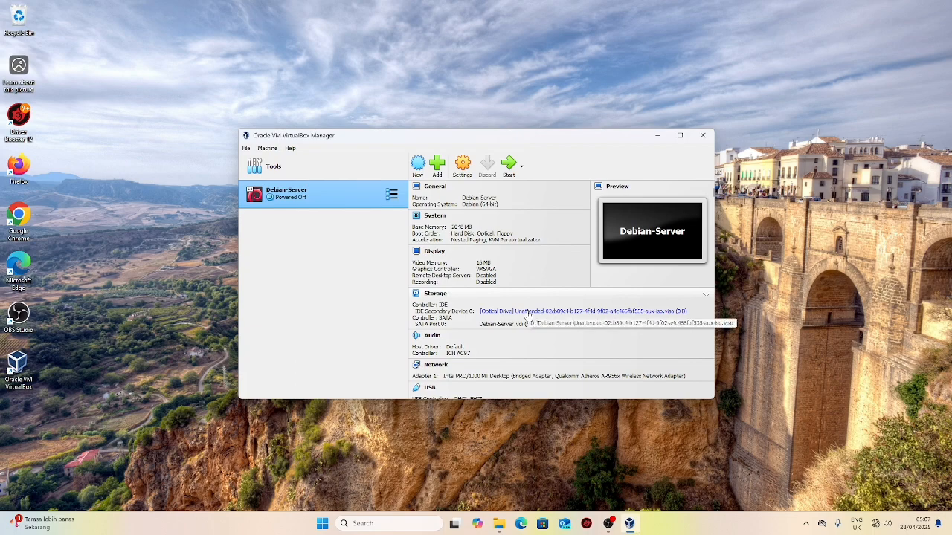
Step: Put debian-12.7.0-amd64-DVD-1.iso in Debian-Server's optical drive and start the VM
{"action": "scroll", "coordinate": [536, 316], "scroll_direction": "down", "scroll_amount": 1}
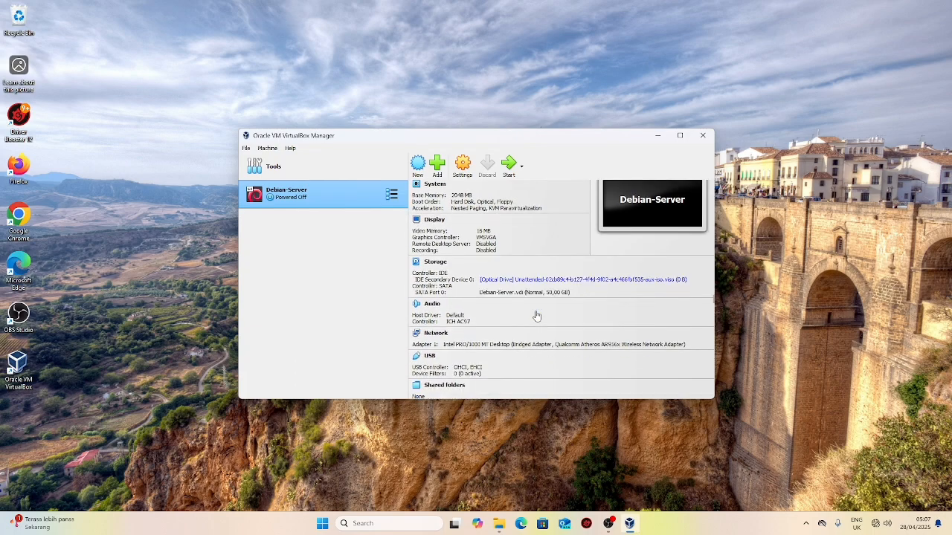
{"action": "scroll", "coordinate": [536, 316], "scroll_direction": "up", "scroll_amount": 1}
{"action": "left_click", "coordinate": [539, 296]}
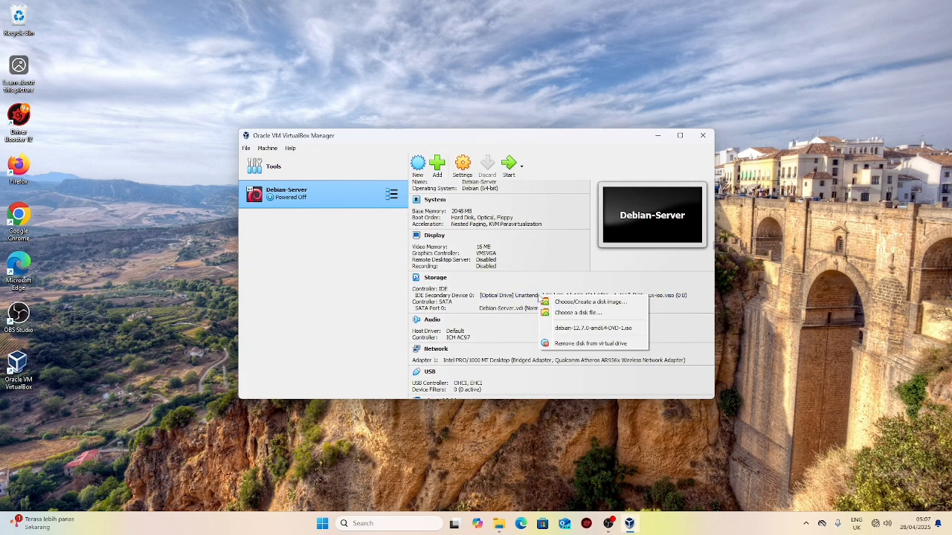
{"action": "left_click", "coordinate": [578, 313]}
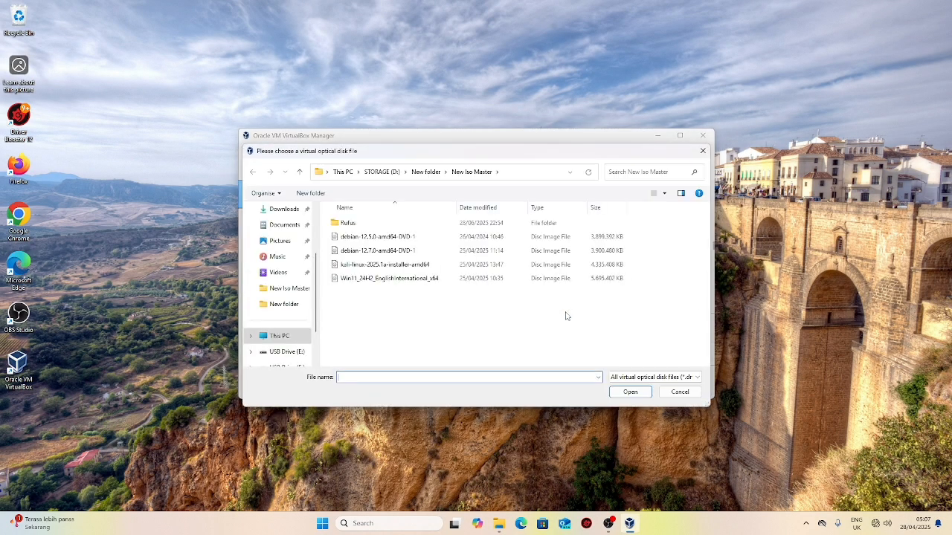
{"action": "left_click", "coordinate": [527, 252]}
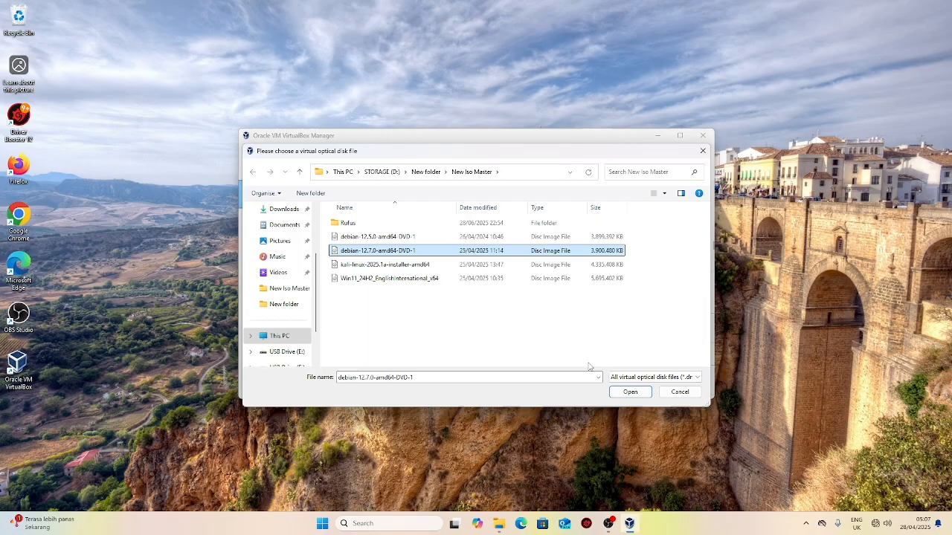
{"action": "left_click", "coordinate": [629, 392]}
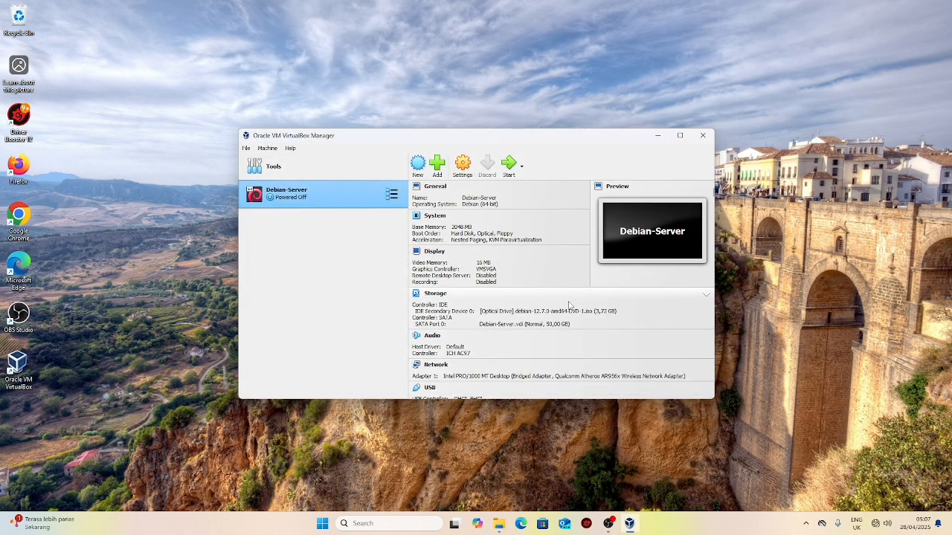
{"action": "left_click", "coordinate": [508, 167]}
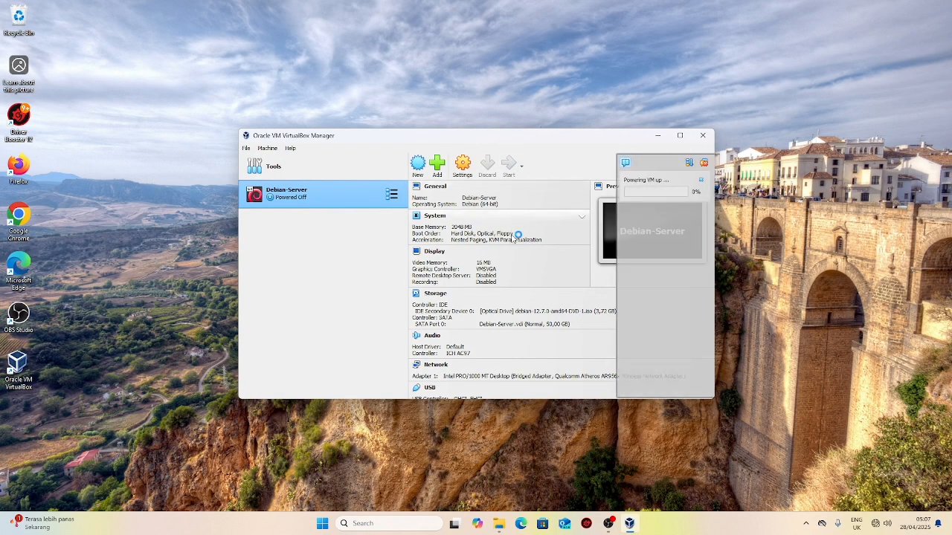
Step: Launch the text-mode 'Install' option from the Debian boot menu
{"action": "scroll", "coordinate": [514, 242], "scroll_direction": "down", "scroll_amount": 2}
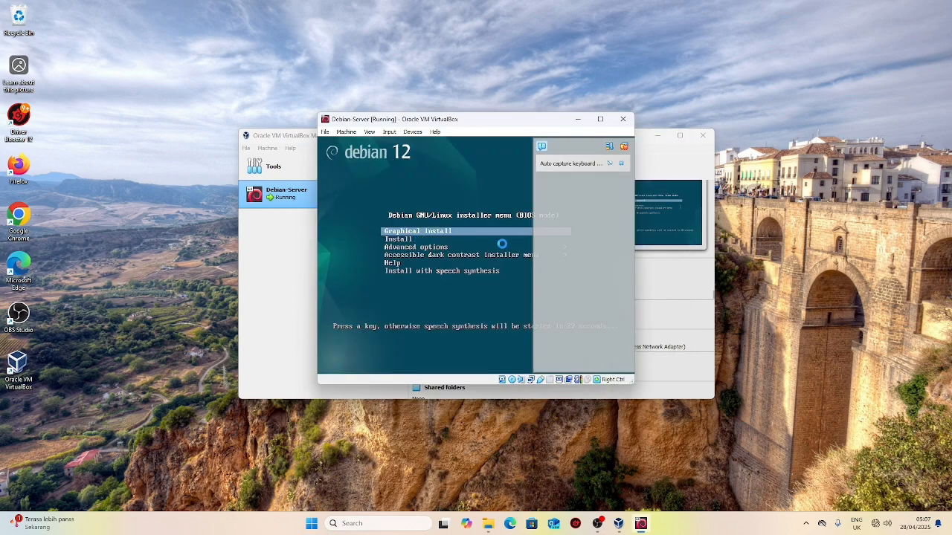
{"action": "key", "text": "Down"}
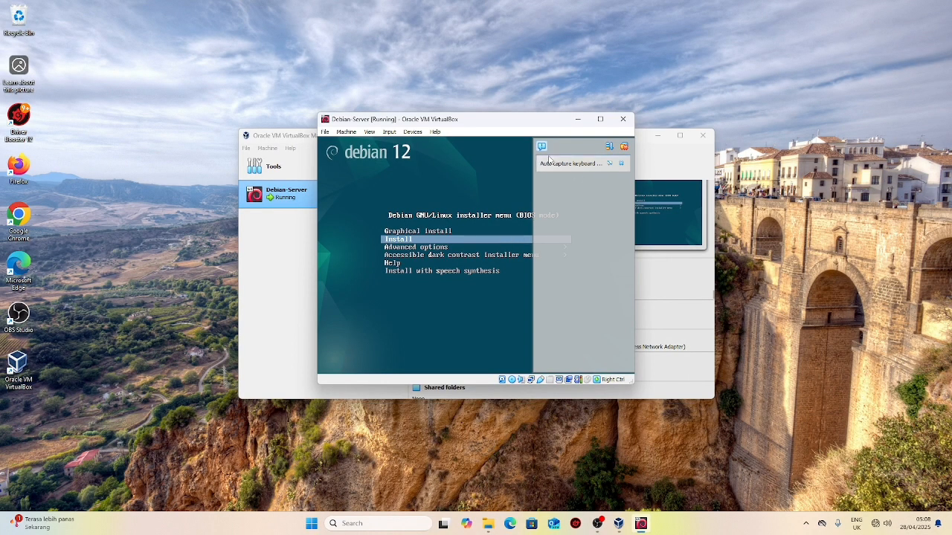
{"action": "left_click", "coordinate": [622, 164]}
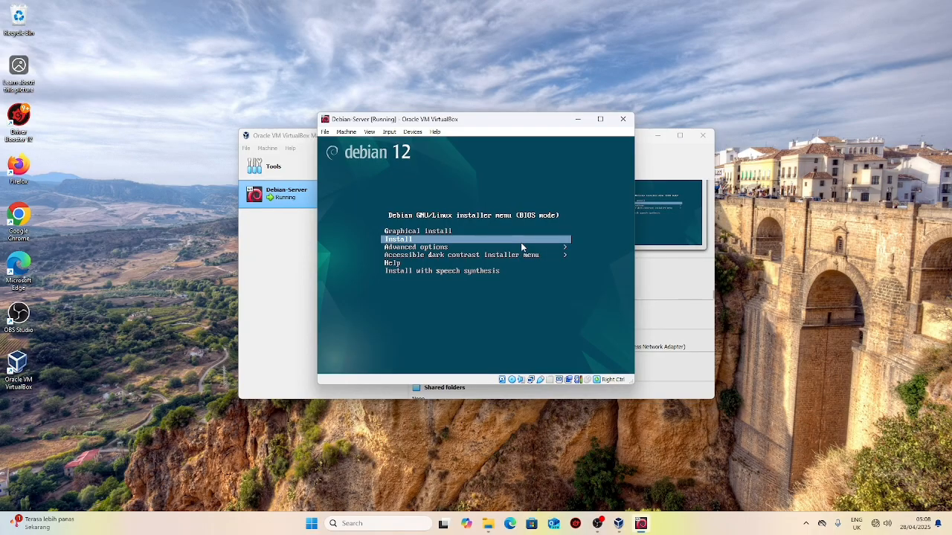
{"action": "key", "text": "Return"}
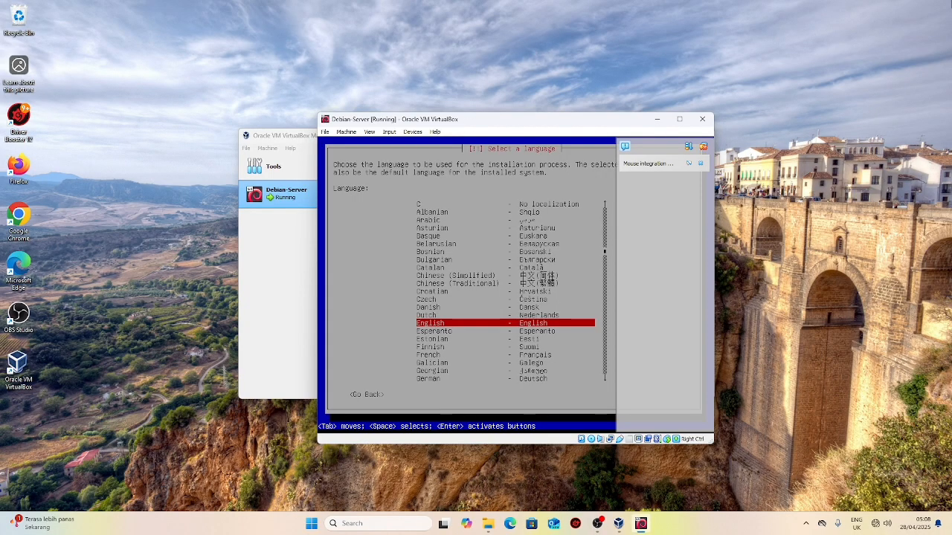
Step: Choose English as the installation language
{"action": "key", "text": "Up"}
{"action": "key", "text": "Up"}
{"action": "key", "text": "Up"}
{"action": "key", "text": "Up"}
{"action": "key", "text": "Up"}
{"action": "key", "text": "Up"}
{"action": "key", "text": "Up"}
{"action": "key", "text": "Up"}
{"action": "key", "text": "Up"}
{"action": "key", "text": "Up"}
{"action": "key", "text": "Up"}
{"action": "key", "text": "Up"}
{"action": "key", "text": "Up"}
{"action": "key", "text": "Up"}
{"action": "key", "text": "Up"}
{"action": "key", "text": "Down"}
{"action": "key", "text": "Down"}
{"action": "key", "text": "Down"}
{"action": "key", "text": "Down"}
{"action": "key", "text": "Down"}
{"action": "key", "text": "Down"}
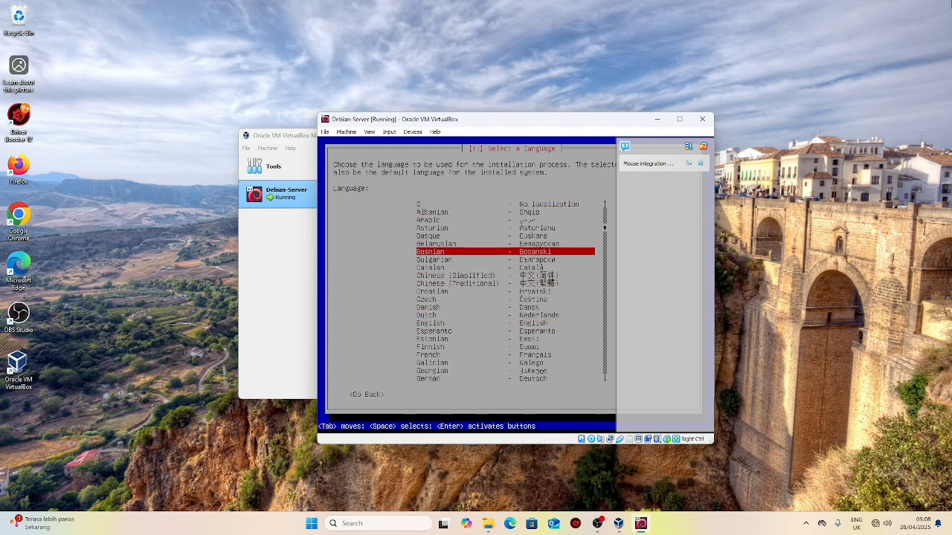
{"action": "key", "text": "Down"}
{"action": "key", "text": "Down"}
{"action": "key", "text": "Down"}
{"action": "key", "text": "Down"}
{"action": "key", "text": "Down"}
{"action": "key", "text": "Down"}
{"action": "key", "text": "Down"}
{"action": "key", "text": "Down"}
{"action": "key", "text": "Down"}
{"action": "key", "text": "Down"}
{"action": "key", "text": "Down"}
{"action": "key", "text": "Down"}
{"action": "key", "text": "Down"}
{"action": "key", "text": "Down"}
{"action": "key", "text": "Down"}
{"action": "key", "text": "Down"}
{"action": "key", "text": "Down"}
{"action": "key", "text": "Down"}
{"action": "key", "text": "Down"}
{"action": "key", "text": "Down"}
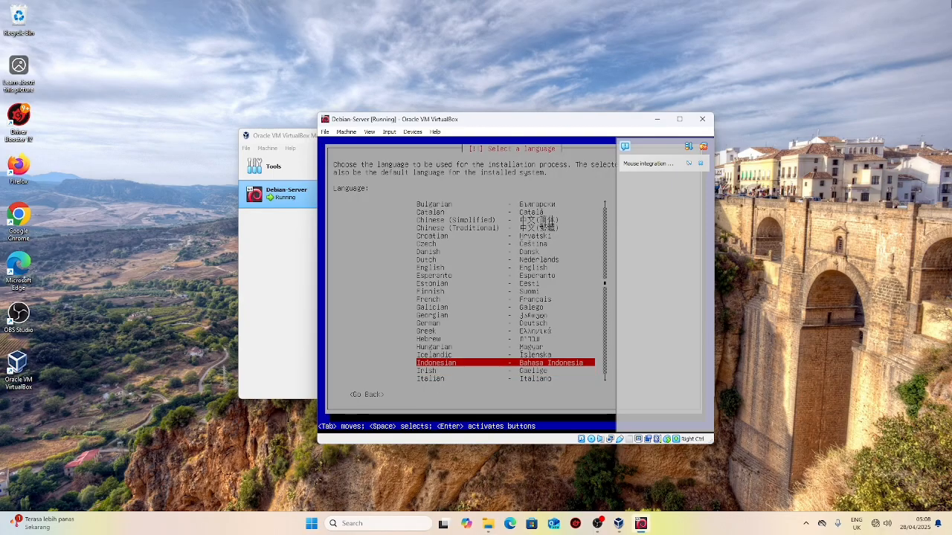
{"action": "key", "text": "Up"}
{"action": "key", "text": "Up"}
{"action": "key", "text": "Up"}
{"action": "key", "text": "Up"}
{"action": "key", "text": "Up"}
{"action": "key", "text": "Up"}
{"action": "key", "text": "Up"}
{"action": "key", "text": "Up"}
{"action": "key", "text": "Up"}
{"action": "key", "text": "Up"}
{"action": "key", "text": "Up"}
{"action": "key", "text": "Up"}
{"action": "key", "text": "Up"}
{"action": "key", "text": "Up"}
{"action": "key", "text": "Up"}
{"action": "key", "text": "Up"}
{"action": "key", "text": "Up"}
{"action": "key", "text": "Up"}
{"action": "key", "text": "Up"}
{"action": "key", "text": "Up"}
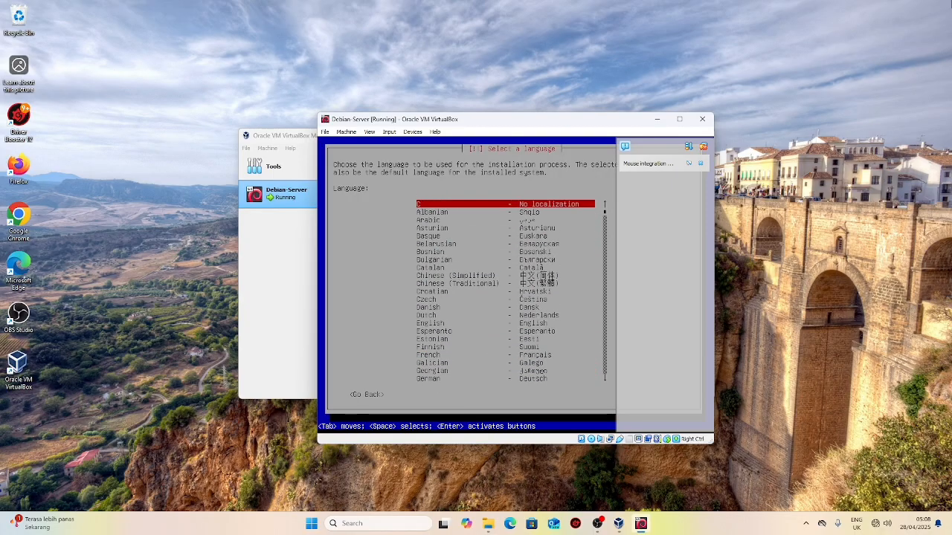
{"action": "key", "text": "Down"}
{"action": "key", "text": "Down"}
{"action": "key", "text": "Down"}
{"action": "key", "text": "Down"}
{"action": "key", "text": "Down"}
{"action": "key", "text": "Down"}
{"action": "key", "text": "Down"}
{"action": "key", "text": "Down"}
{"action": "key", "text": "Down"}
{"action": "key", "text": "Down"}
{"action": "key", "text": "Down"}
{"action": "key", "text": "Down"}
{"action": "key", "text": "Down"}
{"action": "key", "text": "Down"}
{"action": "key", "text": "Down"}
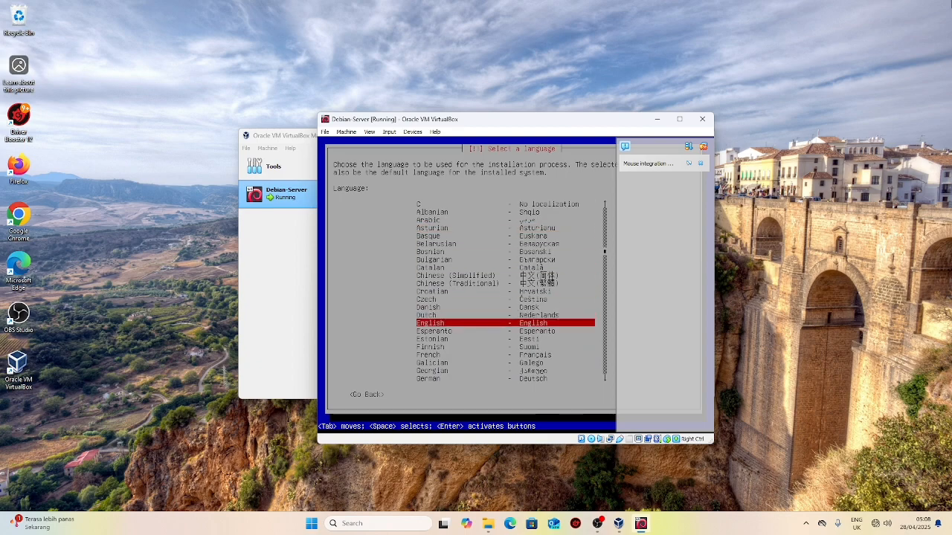
{"action": "key", "text": "Return"}
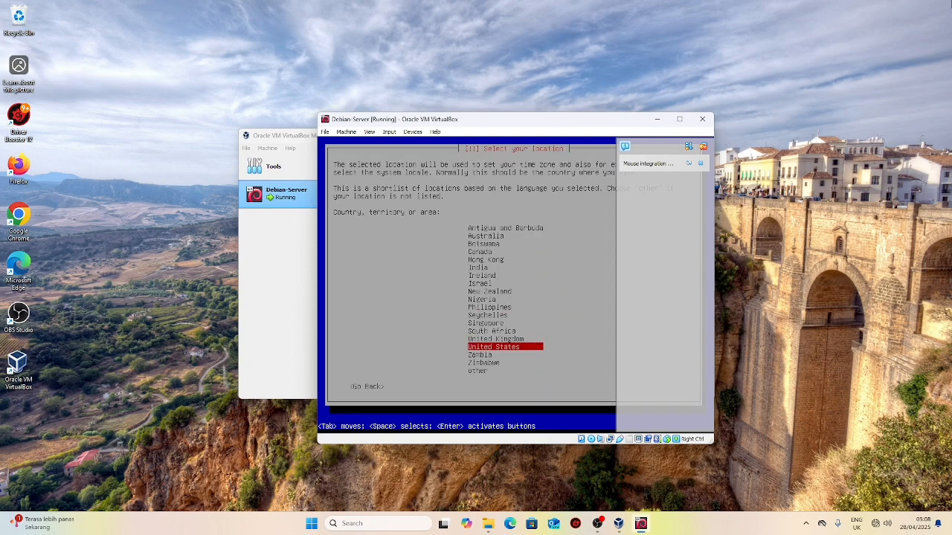
Step: Set location to other > Asia > India, locale en_US.UTF-8, and American English keymap
{"action": "key", "text": "Up"}
{"action": "key", "text": "Up"}
{"action": "key", "text": "Up"}
{"action": "key", "text": "Up"}
{"action": "key", "text": "Up"}
{"action": "key", "text": "Up"}
{"action": "key", "text": "Up"}
{"action": "key", "text": "Up"}
{"action": "key", "text": "Up"}
{"action": "key", "text": "Up"}
{"action": "key", "text": "Down"}
{"action": "key", "text": "Down"}
{"action": "key", "text": "Down"}
{"action": "key", "text": "Down"}
{"action": "key", "text": "Down"}
{"action": "key", "text": "Down"}
{"action": "key", "text": "Down"}
{"action": "key", "text": "Down"}
{"action": "key", "text": "Down"}
{"action": "key", "text": "Down"}
{"action": "key", "text": "Down"}
{"action": "key", "text": "Down"}
{"action": "key", "text": "Down"}
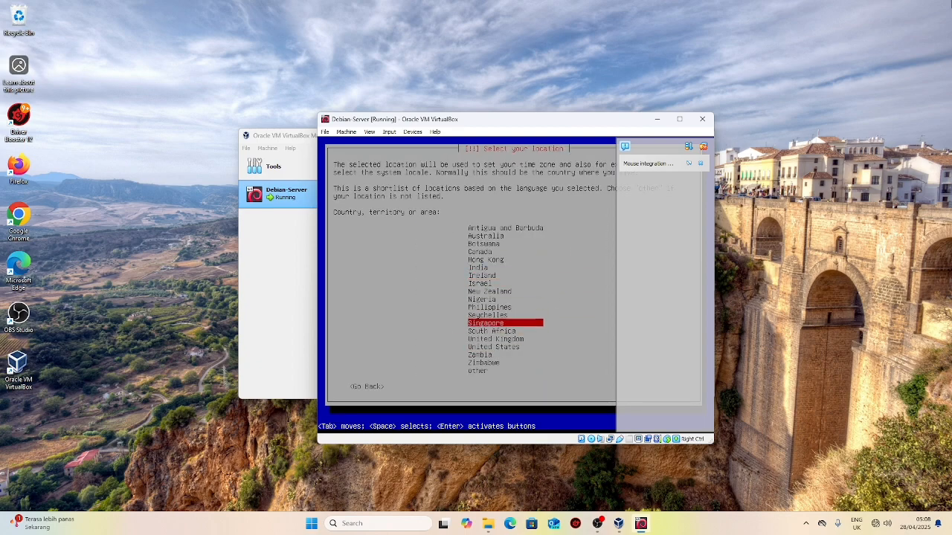
{"action": "key", "text": "Return"}
{"action": "key", "text": "Up"}
{"action": "key", "text": "Up"}
{"action": "key", "text": "Up"}
{"action": "key", "text": "Up"}
{"action": "key", "text": "Up"}
{"action": "key", "text": "Up"}
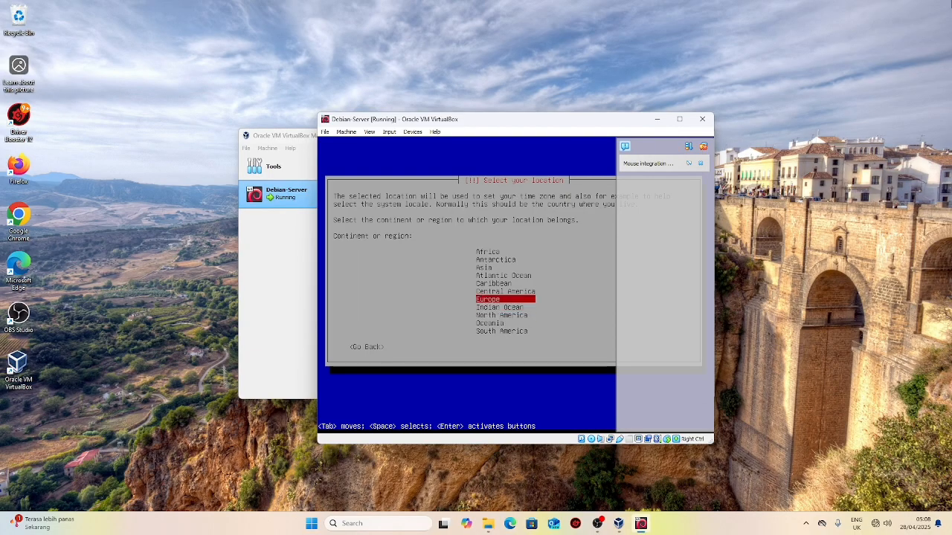
{"action": "key", "text": "Return"}
{"action": "key", "text": "Down"}
{"action": "key", "text": "Down"}
{"action": "key", "text": "Down"}
{"action": "key", "text": "Down"}
{"action": "key", "text": "Down"}
{"action": "key", "text": "Down"}
{"action": "key", "text": "Down"}
{"action": "key", "text": "Down"}
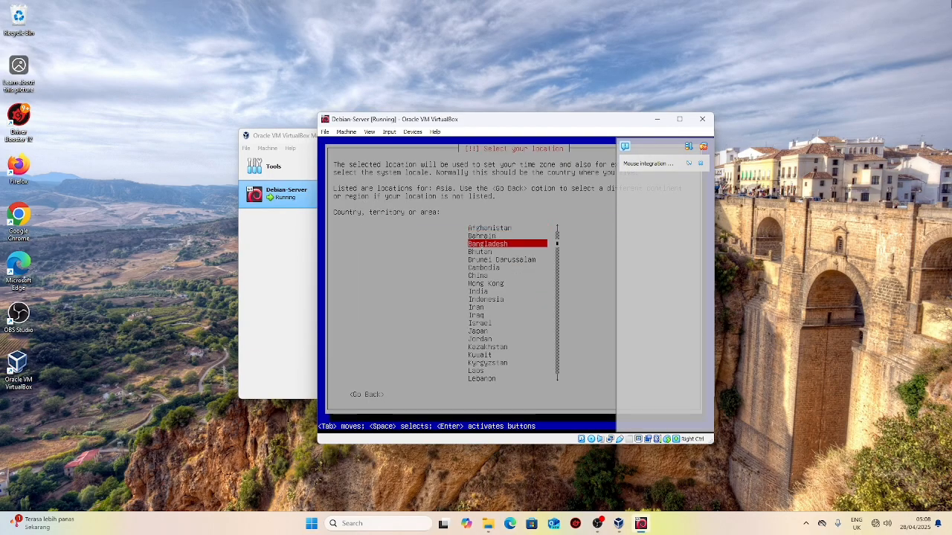
{"action": "key", "text": "Return"}
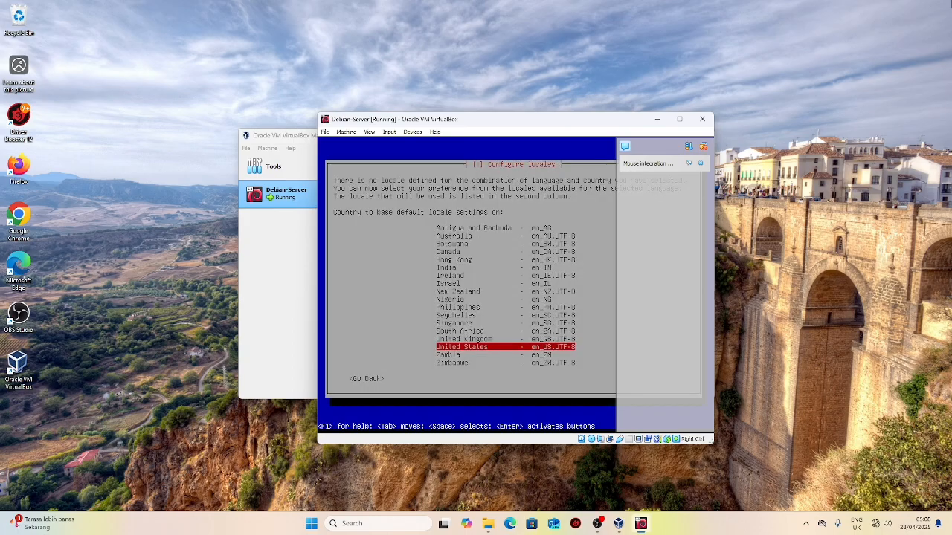
{"action": "key", "text": "Return"}
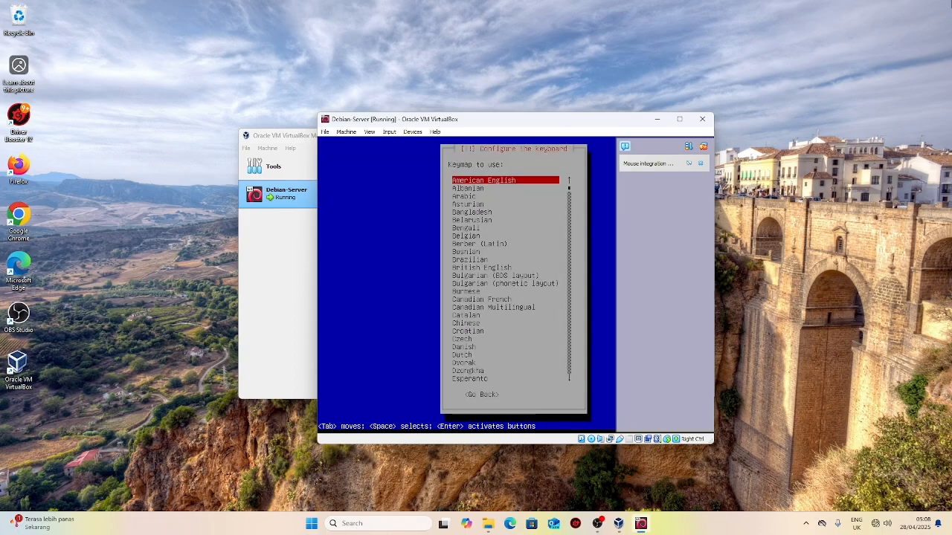
{"action": "key", "text": "Return"}
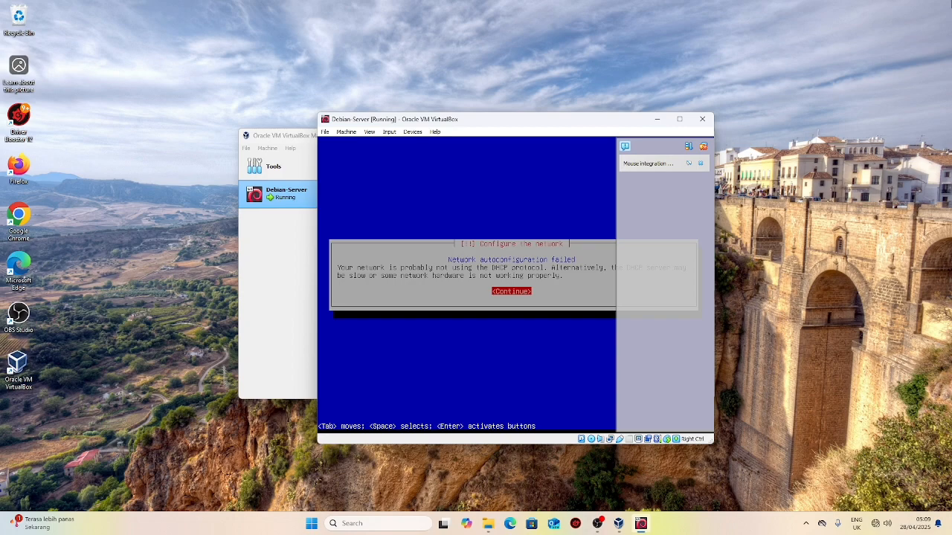
Step: Skip network configuration and set the hostname to debian-server
{"action": "key", "text": "Return"}
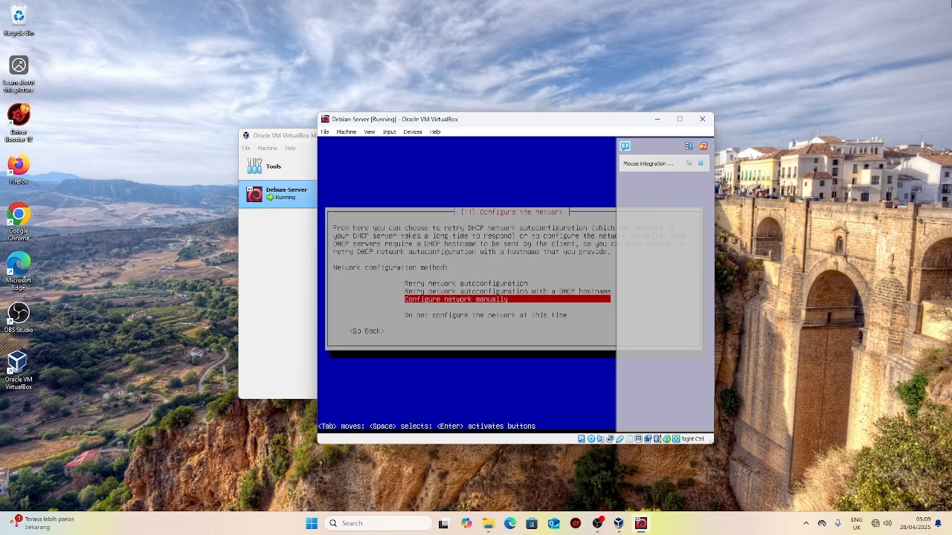
{"action": "key", "text": "Down"}
{"action": "key", "text": "Down"}
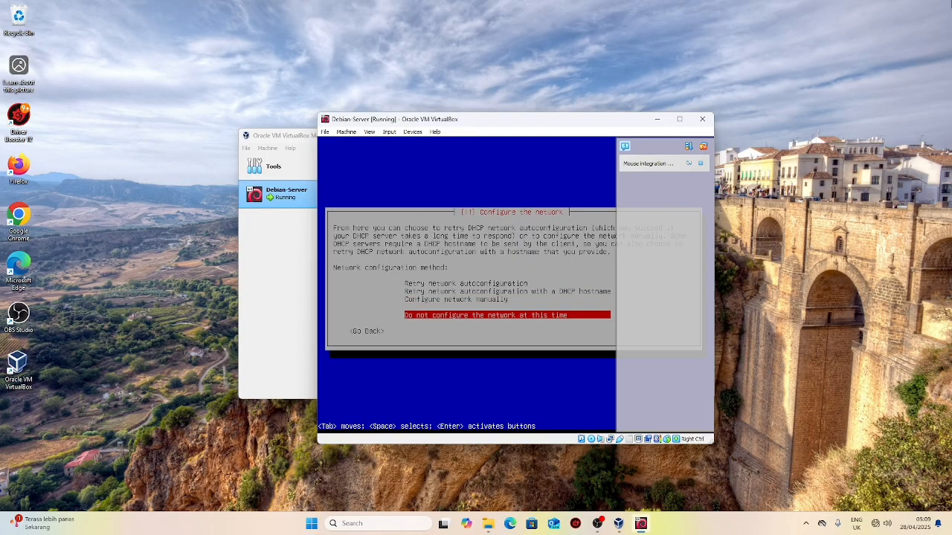
{"action": "key", "text": "Return"}
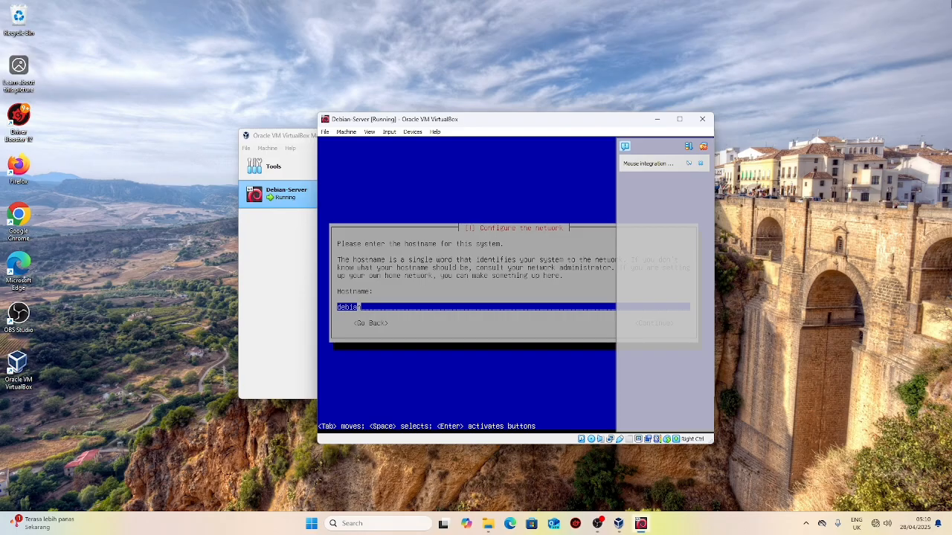
{"action": "type", "text": "-server"}
{"action": "key", "text": "Tab"}
{"action": "key", "text": "Return"}
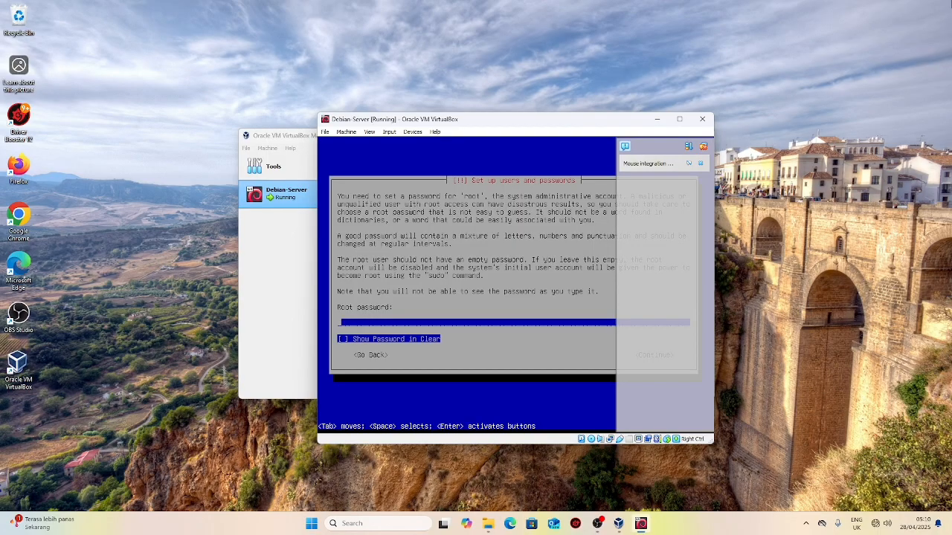
Step: Enter the root password, showing it in clear to check it
{"action": "type", "text": "*******"}
{"action": "key", "text": "Tab"}
{"action": "key", "text": "Tab"}
{"action": "key", "text": "shift+Tab"}
{"action": "key", "text": "space"}
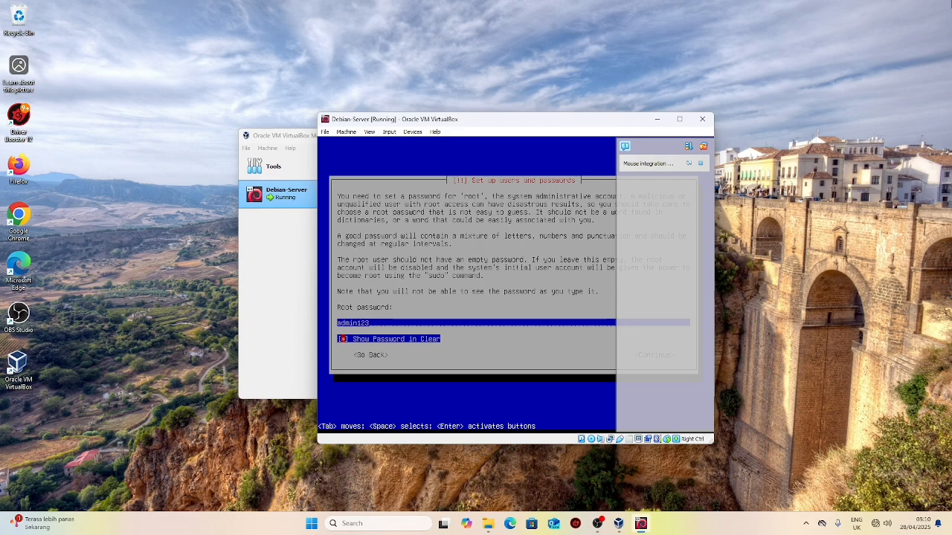
{"action": "key", "text": "Tab"}
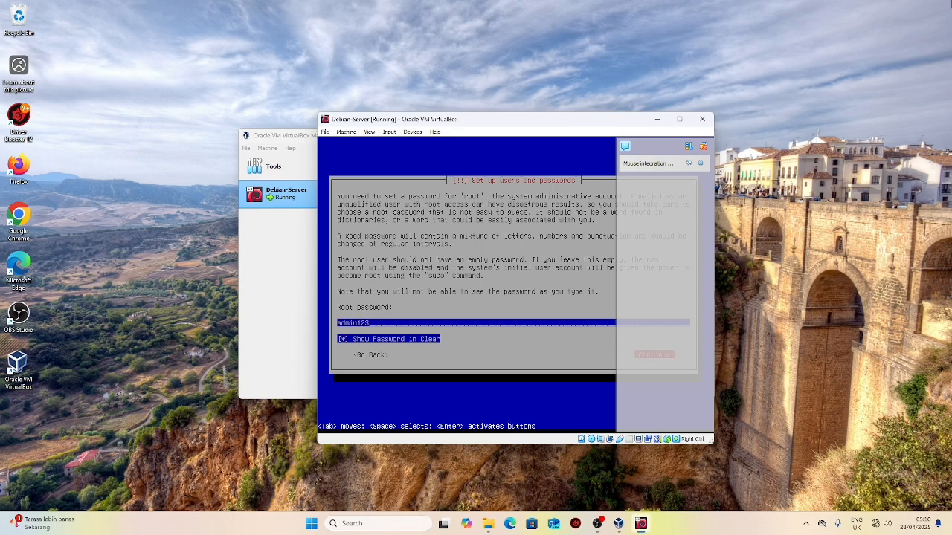
{"action": "key", "text": "Return"}
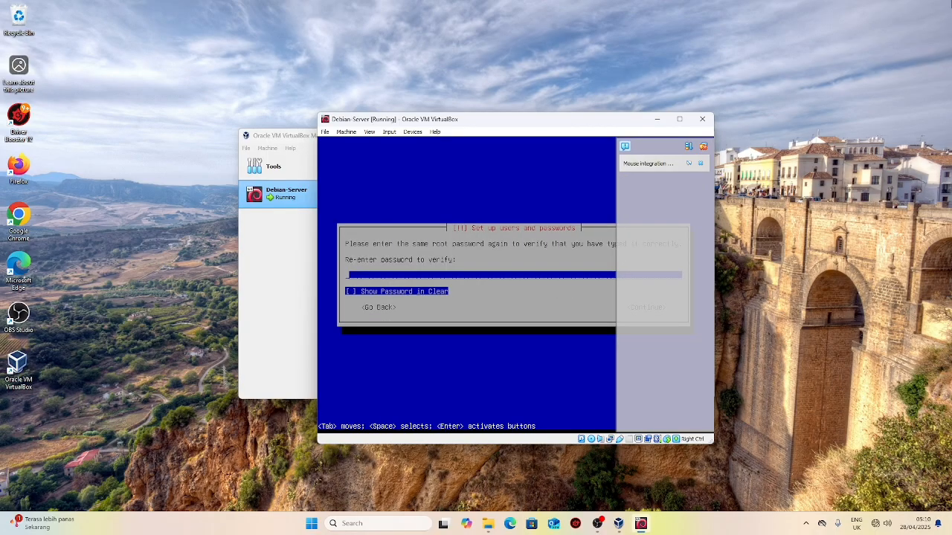
Step: Re-enter the root password to verify it and continue
{"action": "type", "text": "********"}
{"action": "key", "text": "Tab"}
{"action": "key", "text": "space"}
{"action": "key", "text": "Tab"}
{"action": "key", "text": "Return"}
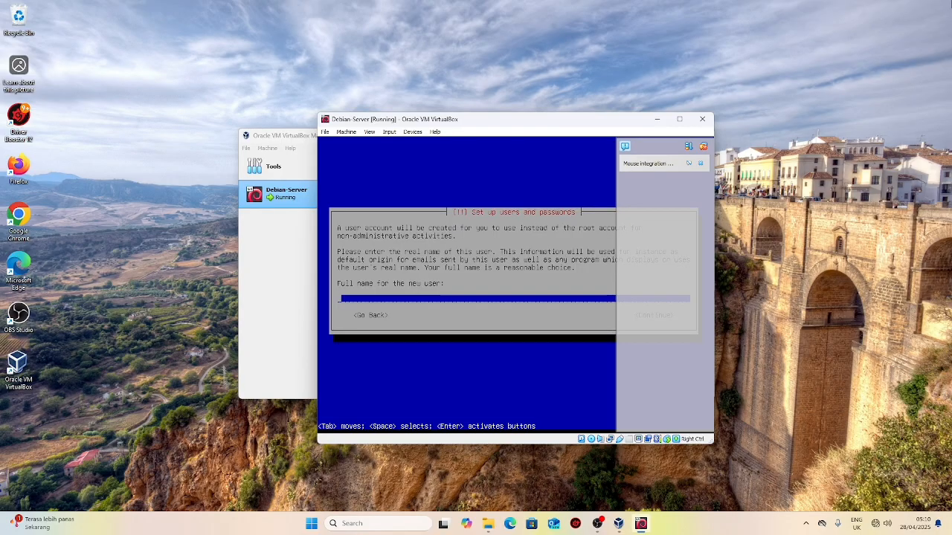
Step: Enter the new user's full name and accept the suggested username
{"action": "type", "text": "Zaidan"}
{"action": "key", "text": "Tab"}
{"action": "key", "text": "Return"}
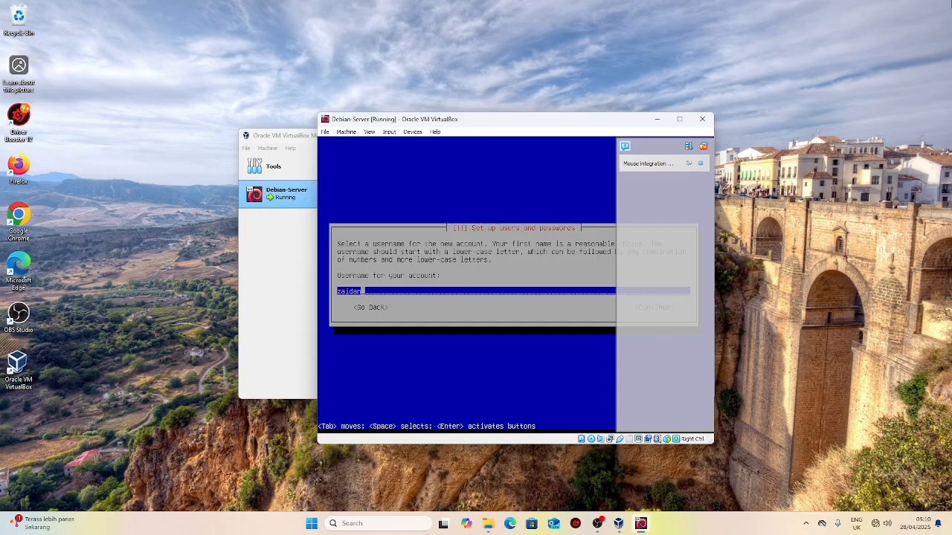
{"action": "key", "text": "Tab"}
{"action": "key", "text": "Return"}
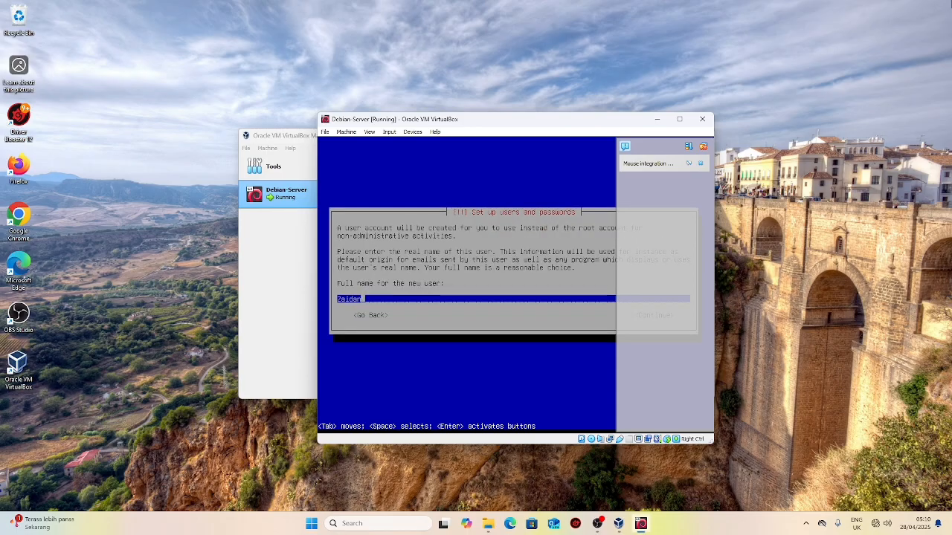
{"action": "key", "text": "Return"}
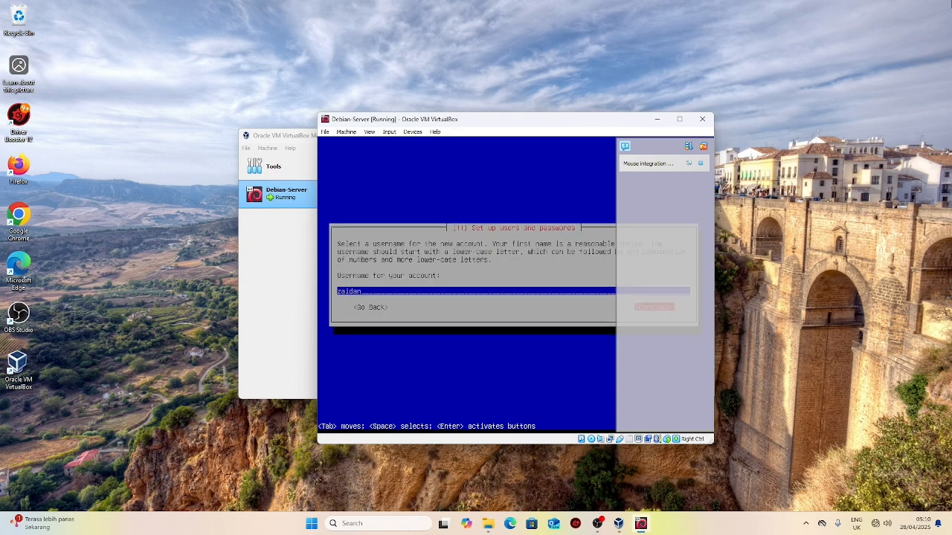
{"action": "key", "text": "Return"}
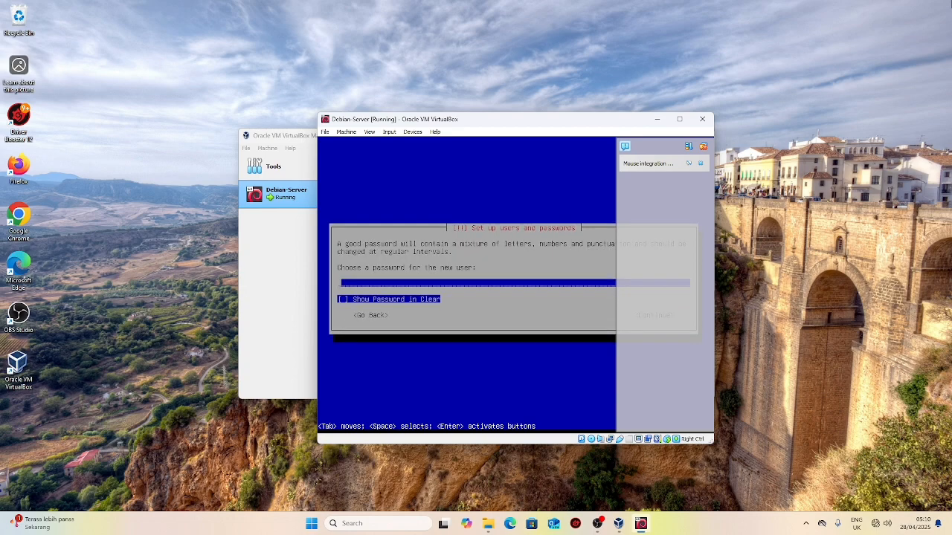
Step: Set the new user's password and re-type it in the verify field
{"action": "type", "text": "*******"}
{"action": "key", "text": "Tab"}
{"action": "key", "text": "space"}
{"action": "key", "text": "Tab"}
{"action": "key", "text": "Return"}
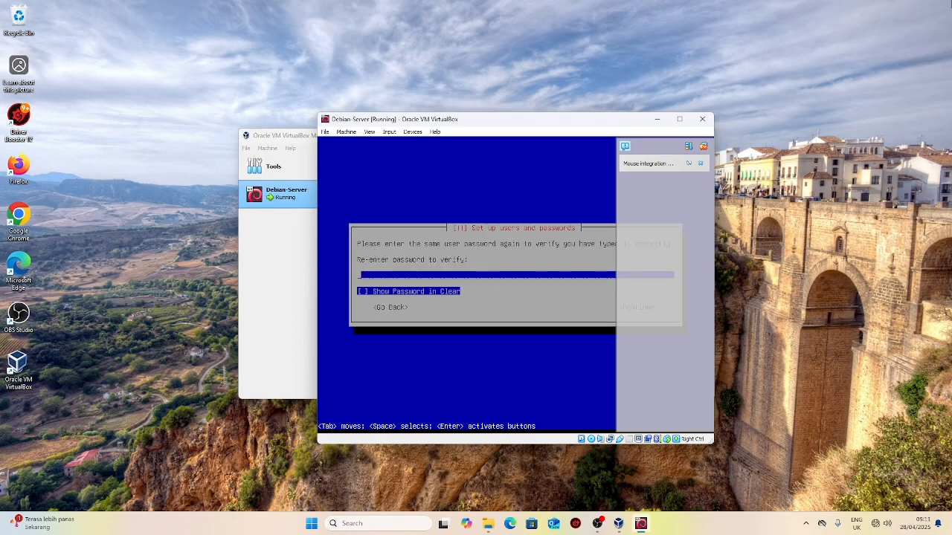
{"action": "key", "text": "Return"}
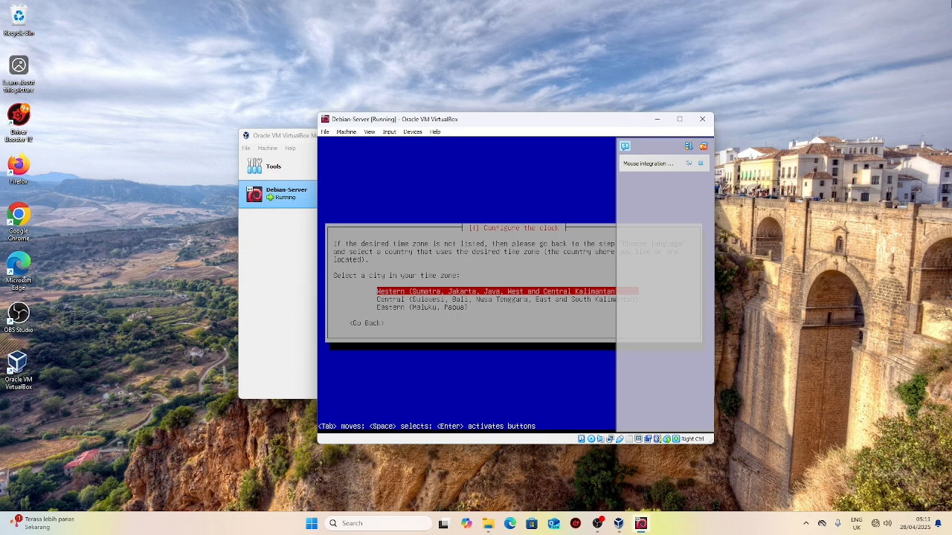
Step: Accept the 'Western (Sumatra, Jakarta, …)' time zone
{"action": "key", "text": "Return"}
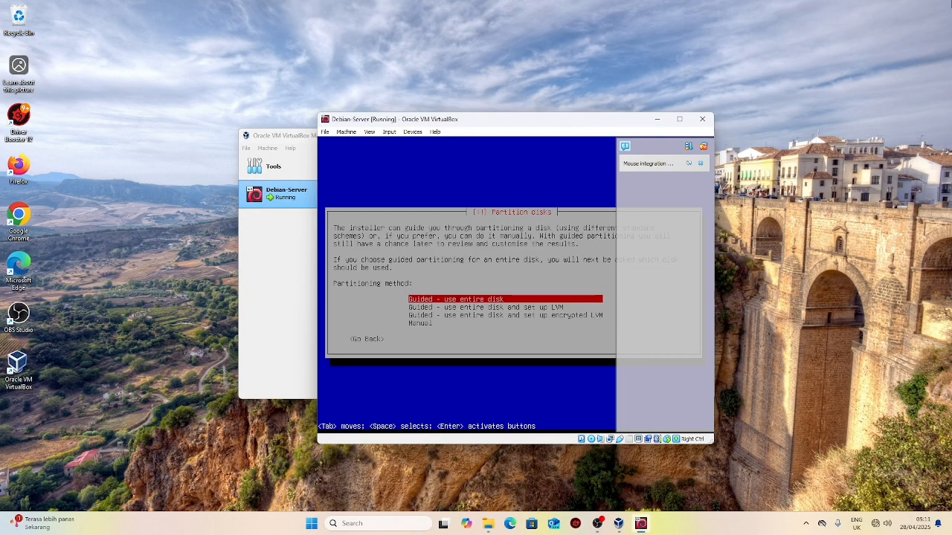
Step: Choose manual partitioning and give the SCSI3 (sda) disk a new empty partition table
{"action": "key", "text": "Down"}
{"action": "key", "text": "Down"}
{"action": "key", "text": "Down"}
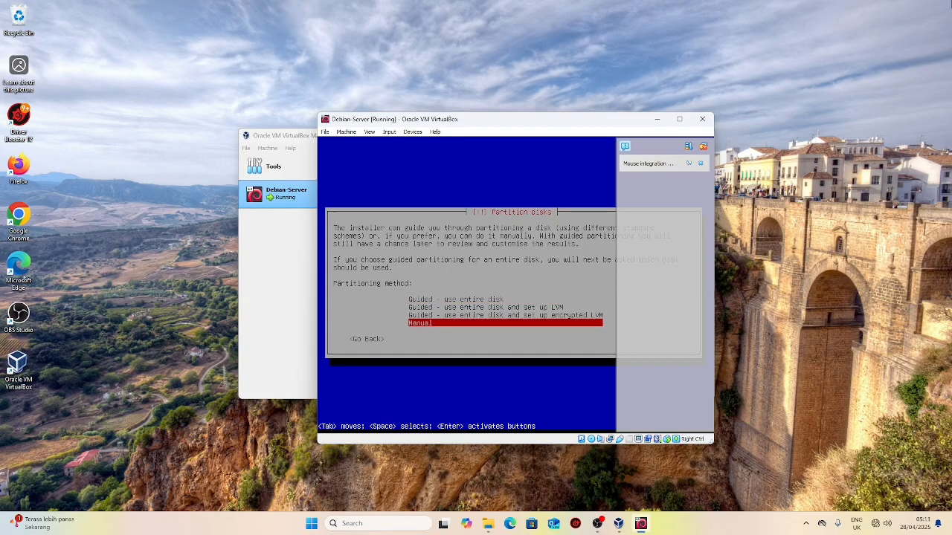
{"action": "key", "text": "Return"}
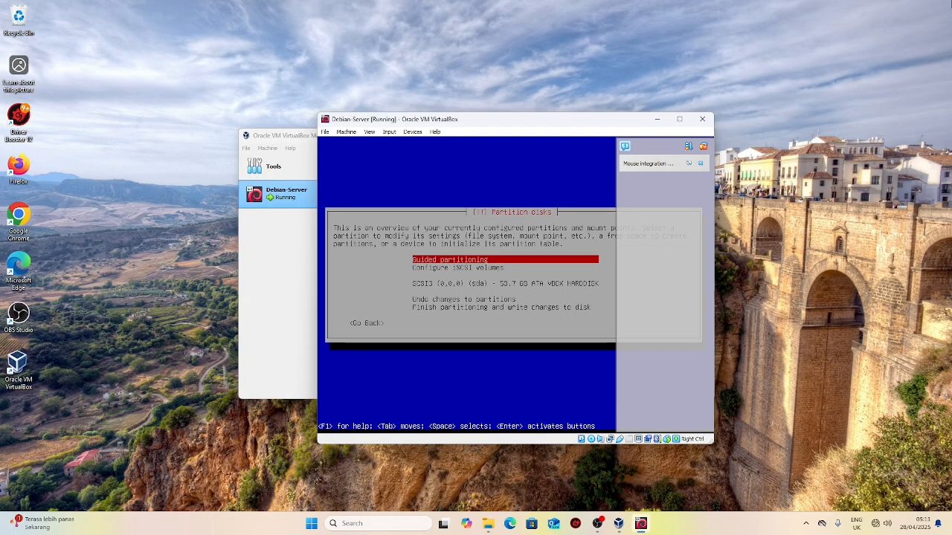
{"action": "key", "text": "Down"}
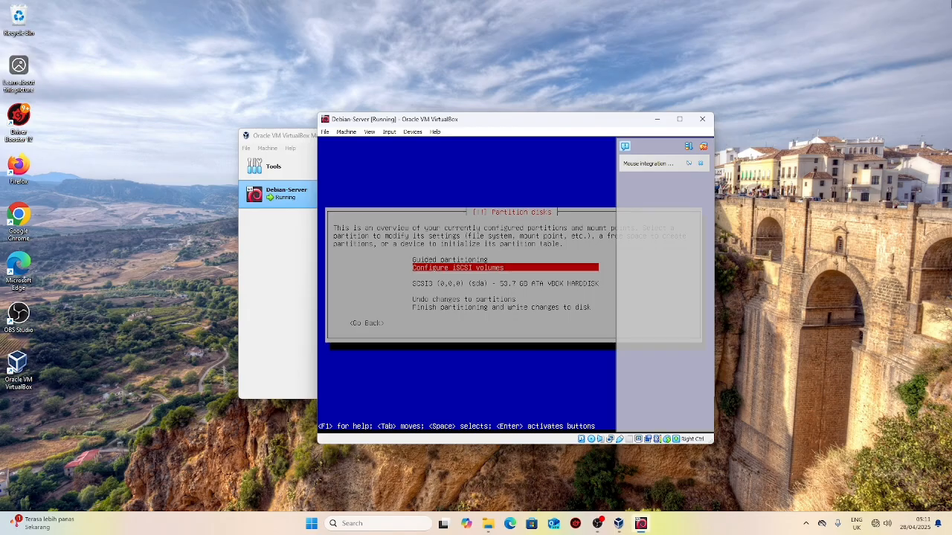
{"action": "key", "text": "Up"}
{"action": "key", "text": "Down"}
{"action": "key", "text": "Down"}
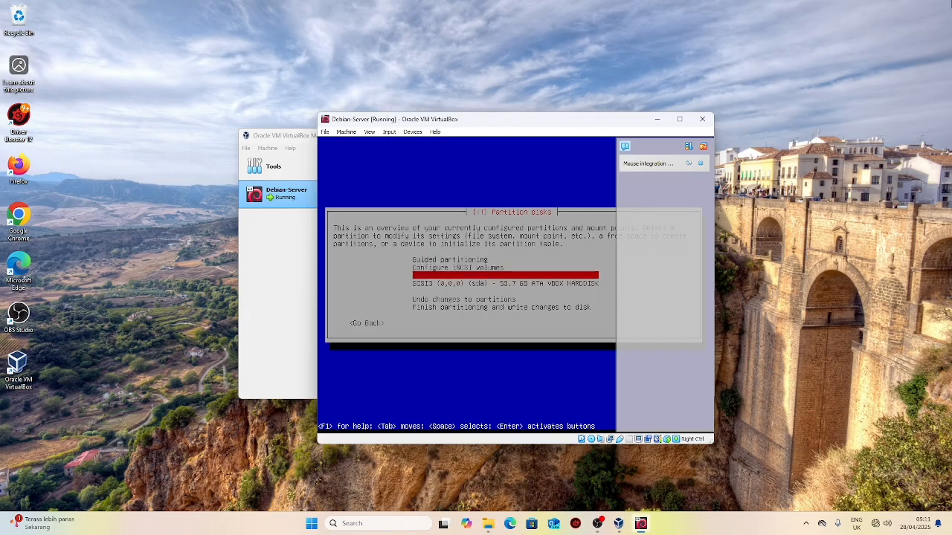
{"action": "key", "text": "Return"}
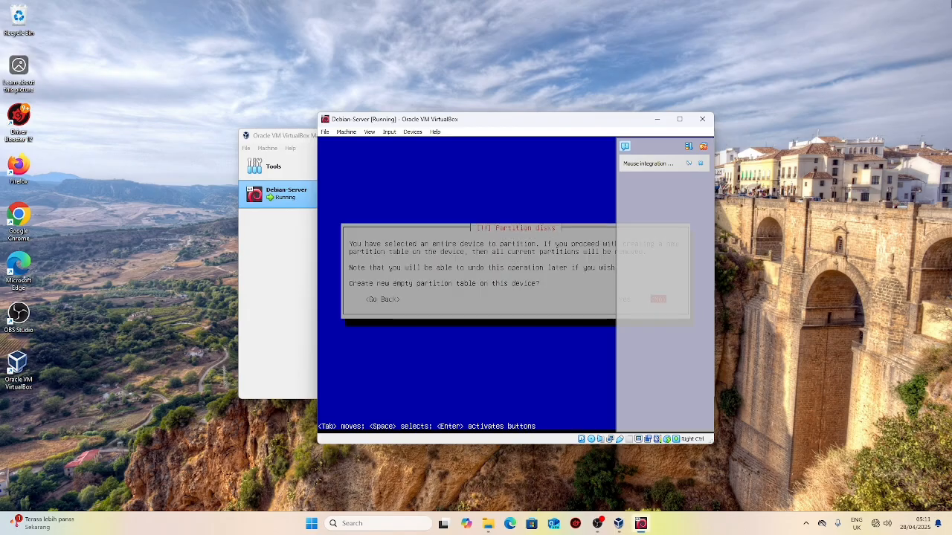
{"action": "key", "text": "Left"}
{"action": "key", "text": "Return"}
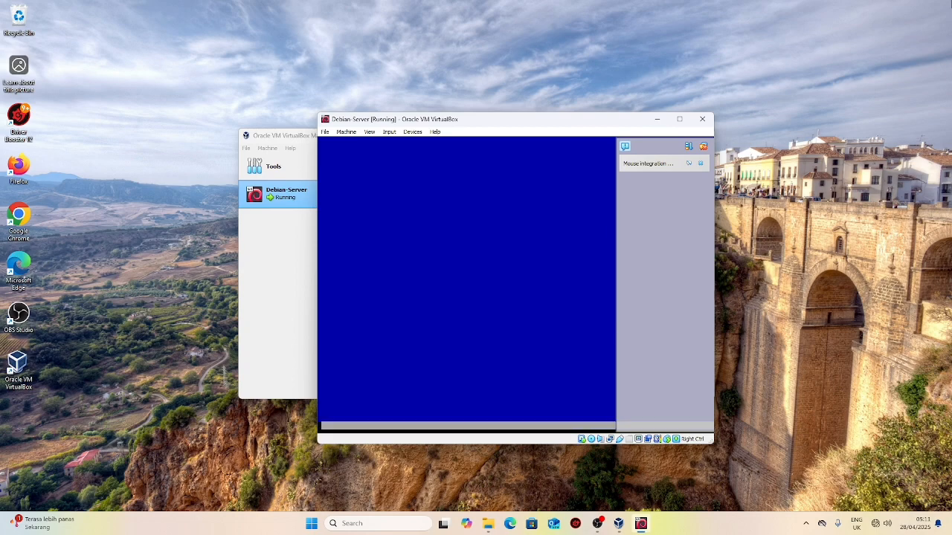
{"action": "key", "text": "Down"}
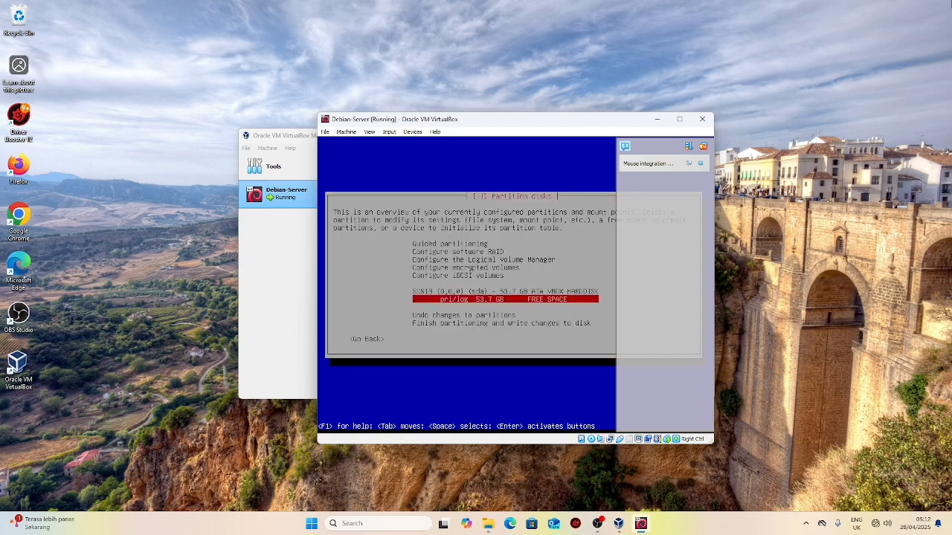
Step: Create a new partition in the free space with a size of 20 GB
{"action": "key", "text": "Return"}
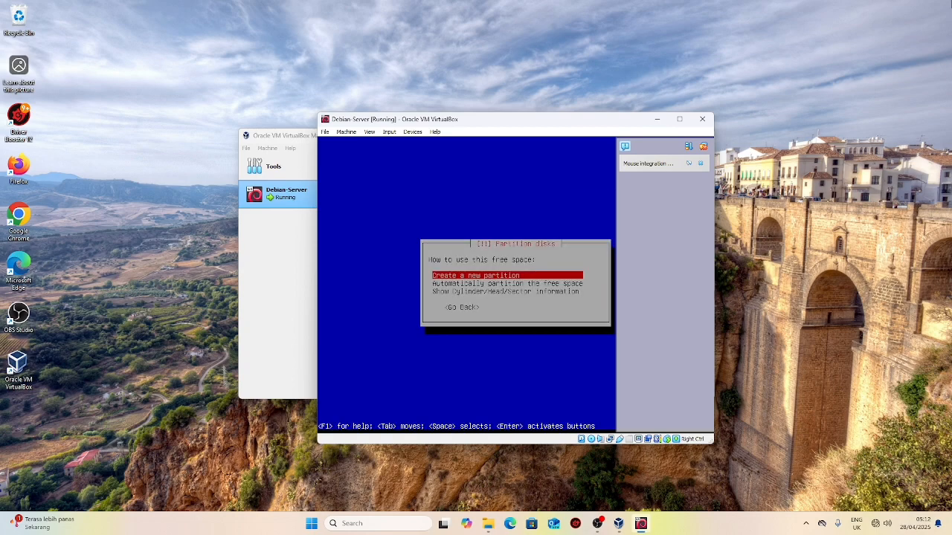
{"action": "key", "text": "Return"}
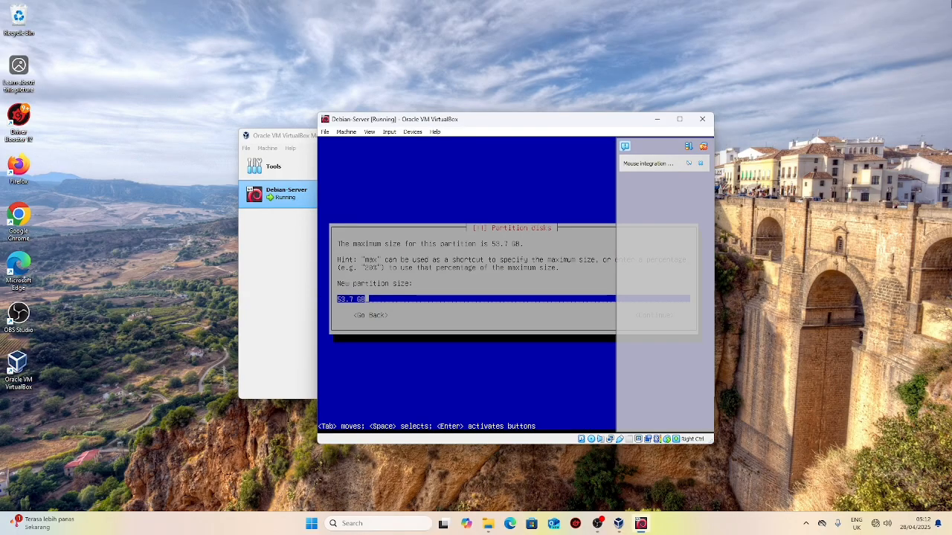
{"action": "key", "text": "Left"}
{"action": "key", "text": "Left"}
{"action": "key", "text": "Left"}
{"action": "key", "text": "BackSpace"}
{"action": "key", "text": "BackSpace"}
{"action": "key", "text": "BackSpace"}
{"action": "key", "text": "BackSpace"}
{"action": "type", "text": "20"}
{"action": "key", "text": "Left"}
{"action": "key", "text": "Left"}
{"action": "key", "text": "Tab"}
{"action": "key", "text": "Tab"}
{"action": "key", "text": "Tab"}
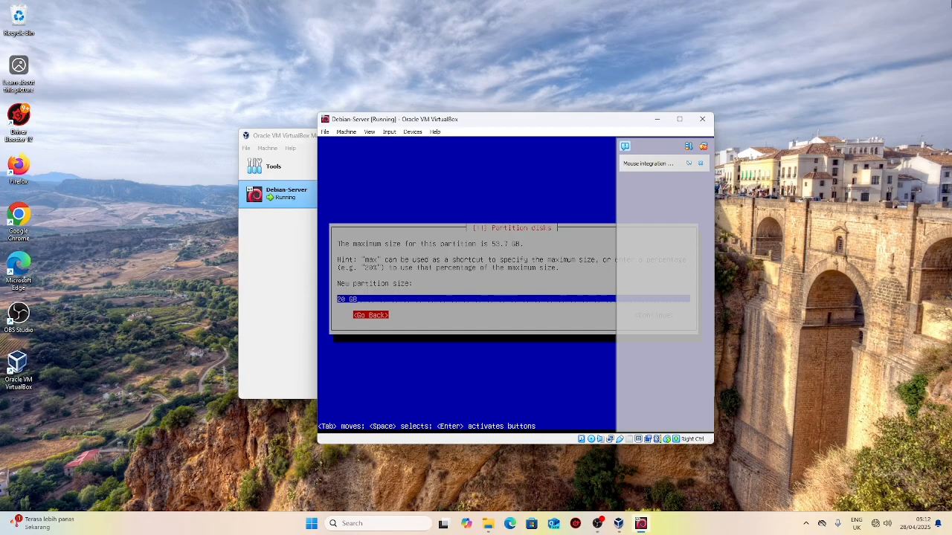
{"action": "key", "text": "Tab"}
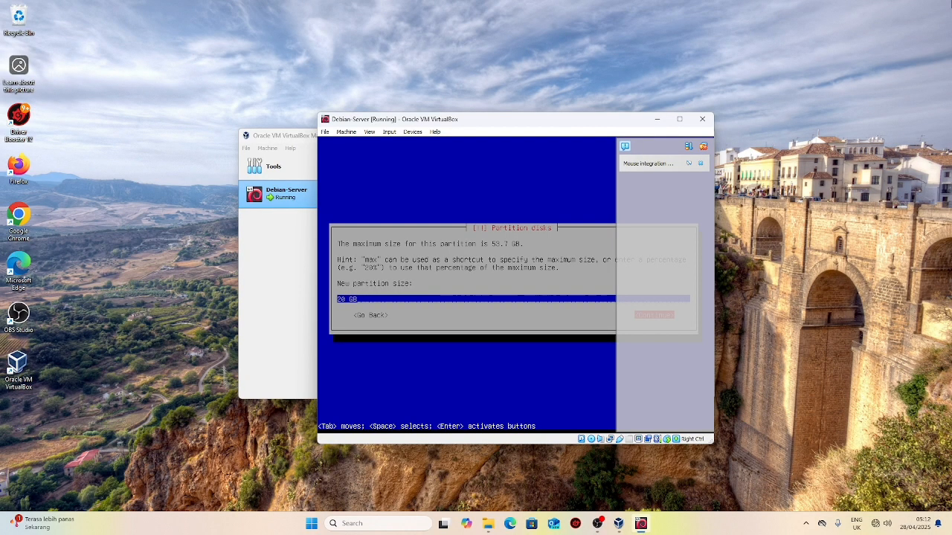
{"action": "key", "text": "Return"}
Step: Make it a primary partition at the beginning, ext4 mounted at /, and finish its setup
{"action": "key", "text": "Return"}
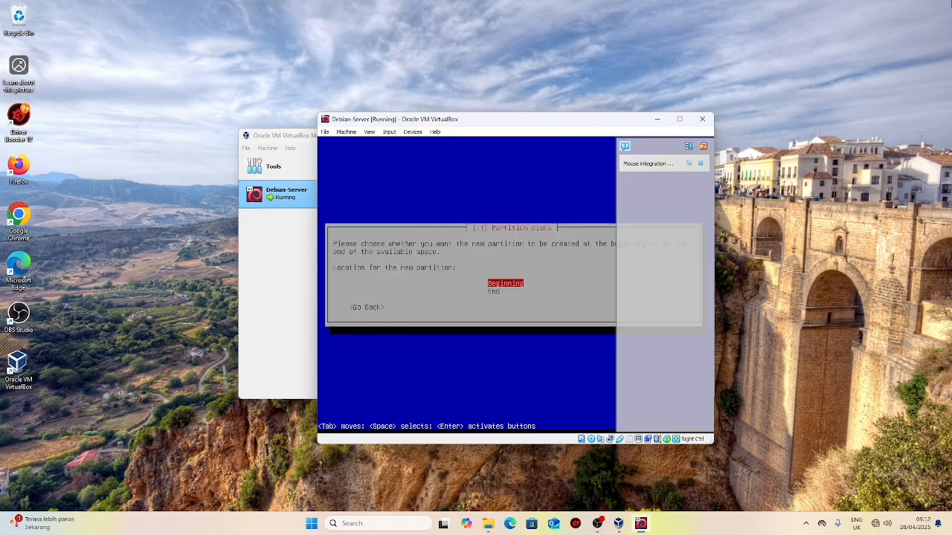
{"action": "key", "text": "Return"}
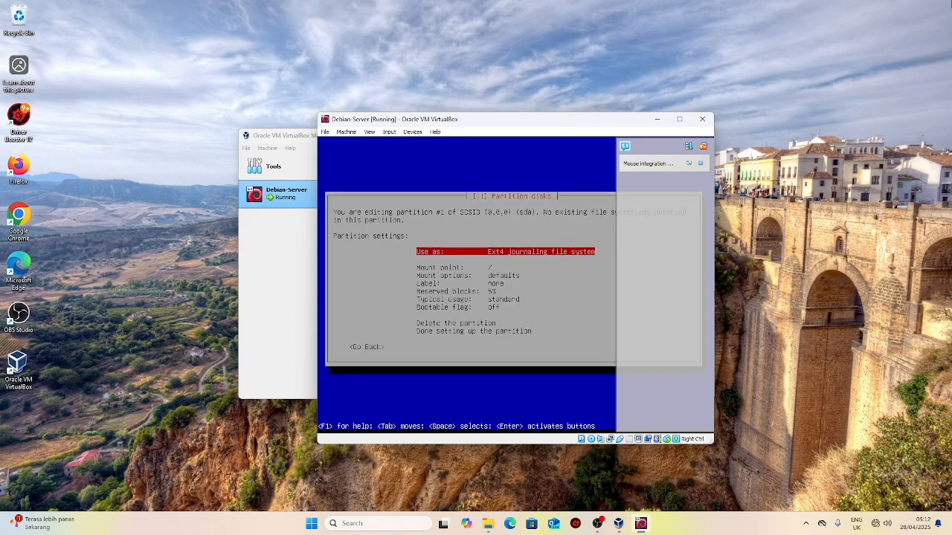
{"action": "key", "text": "Down"}
{"action": "key", "text": "Down"}
{"action": "key", "text": "Down"}
{"action": "key", "text": "Down"}
{"action": "key", "text": "Down"}
{"action": "key", "text": "Down"}
{"action": "key", "text": "Down"}
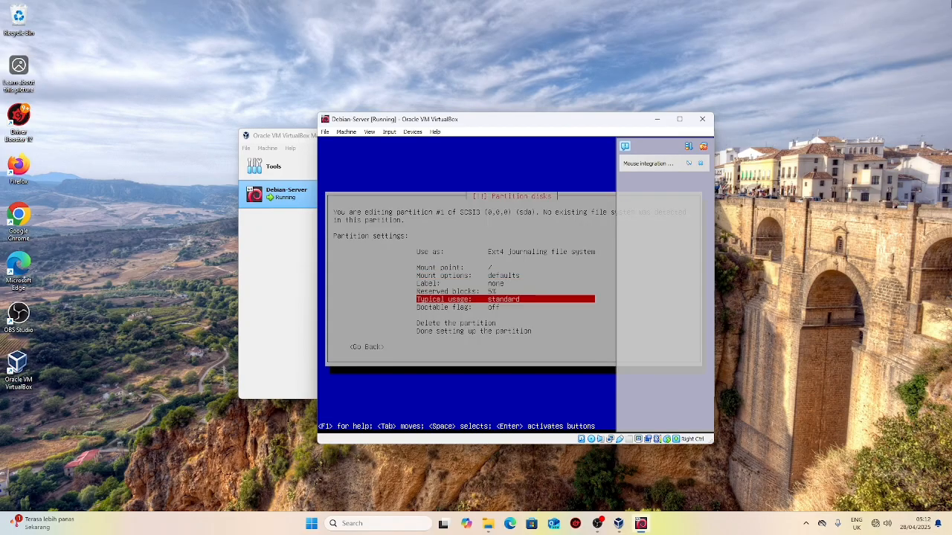
{"action": "key", "text": "Down"}
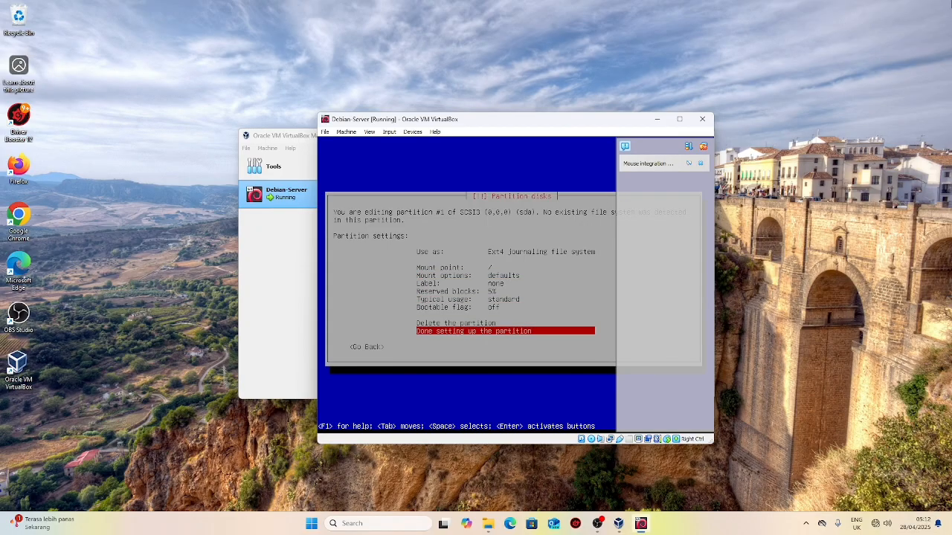
{"action": "key", "text": "Return"}
Step: Create a new 4 GB partition in the remaining 33.7 GB free space
{"action": "key", "text": "Down"}
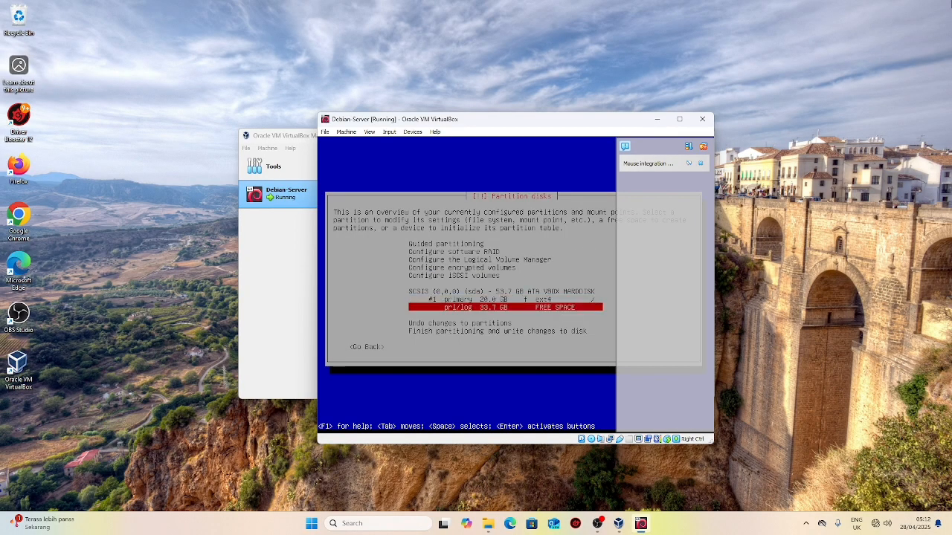
{"action": "key", "text": "Return"}
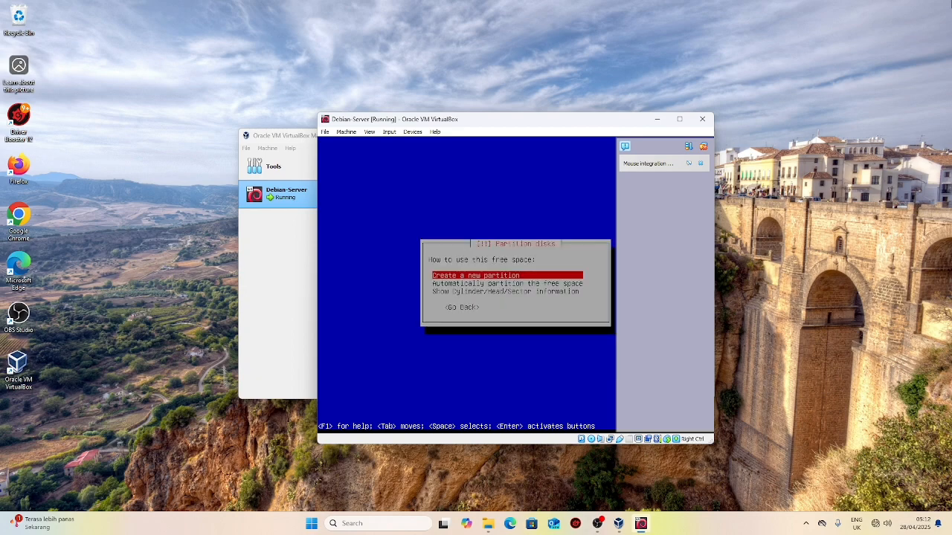
{"action": "key", "text": "Return"}
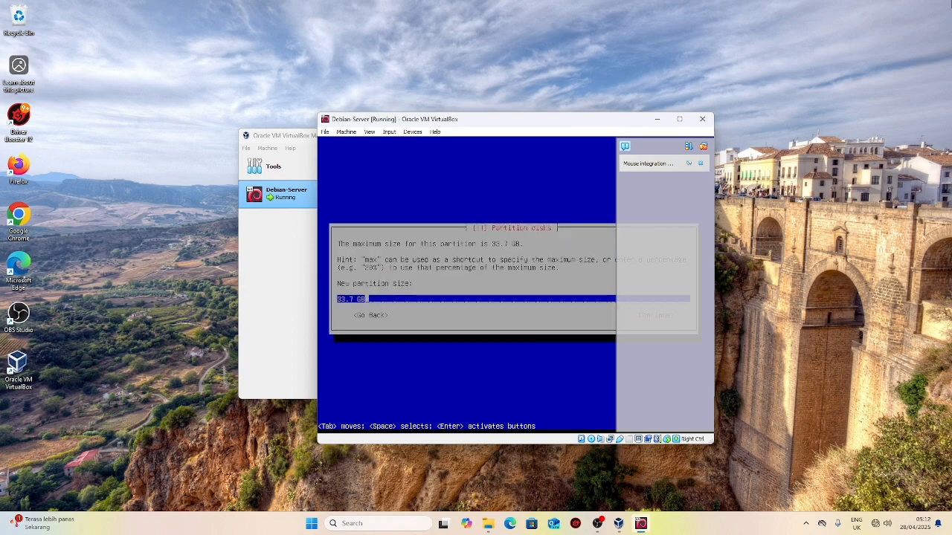
{"action": "key", "text": "Left"}
{"action": "key", "text": "Left"}
{"action": "key", "text": "Left"}
{"action": "key", "text": "Left"}
{"action": "key", "text": "Delete"}
{"action": "key", "text": "Delete"}
{"action": "key", "text": "BackSpace"}
{"action": "key", "text": "BackSpace"}
{"action": "key", "text": "BackSpace"}
{"action": "type", "text": "4"}
{"action": "key", "text": "Tab"}
{"action": "key", "text": "Return"}
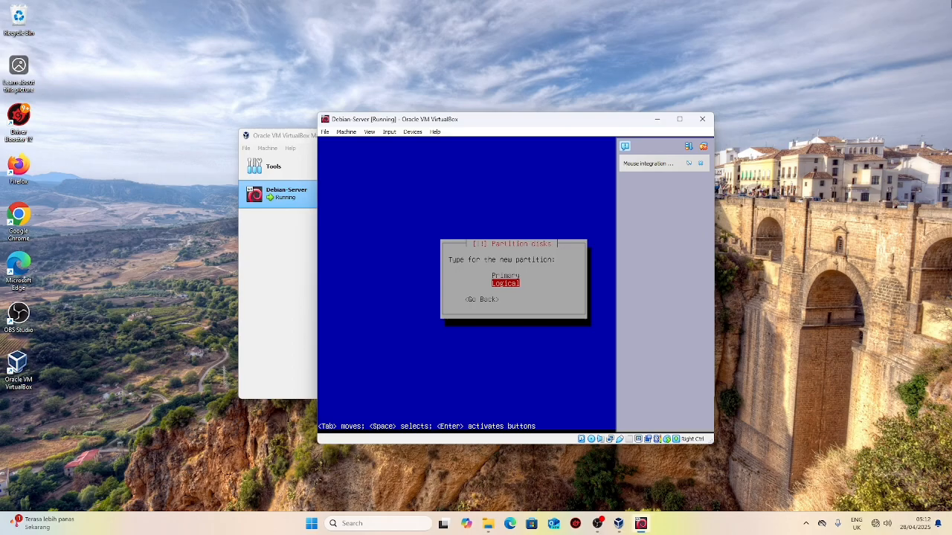
Step: Make the 4 GB partition logical at the beginning and use it as swap area
{"action": "key", "text": "Return"}
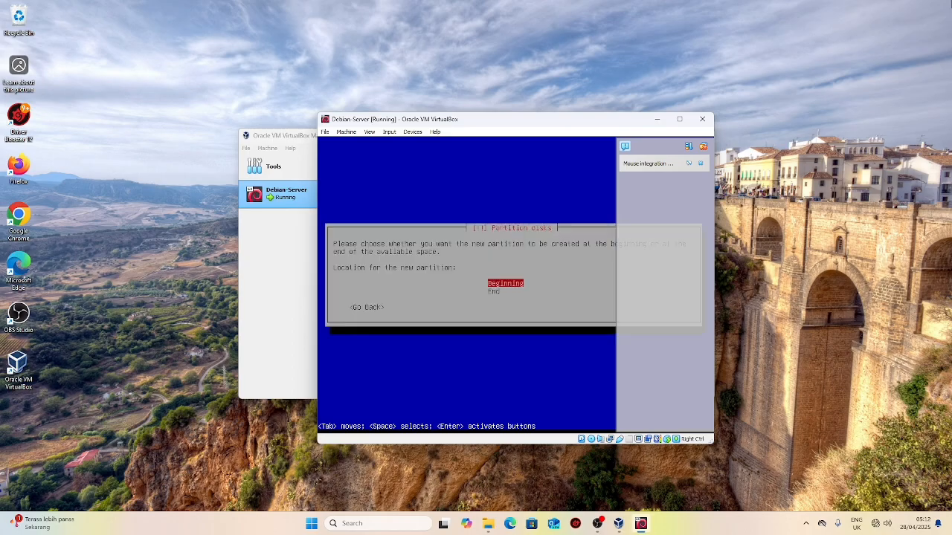
{"action": "key", "text": "Return"}
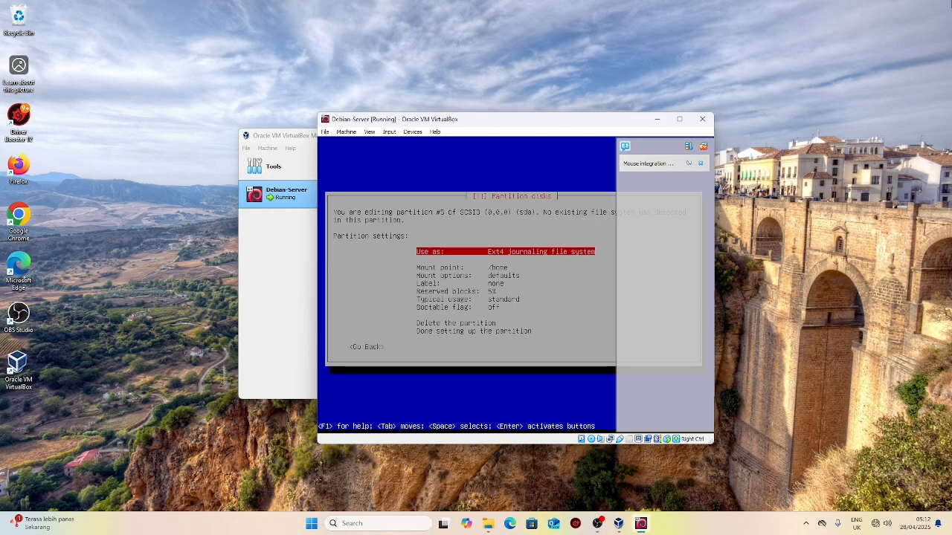
{"action": "key", "text": "Down"}
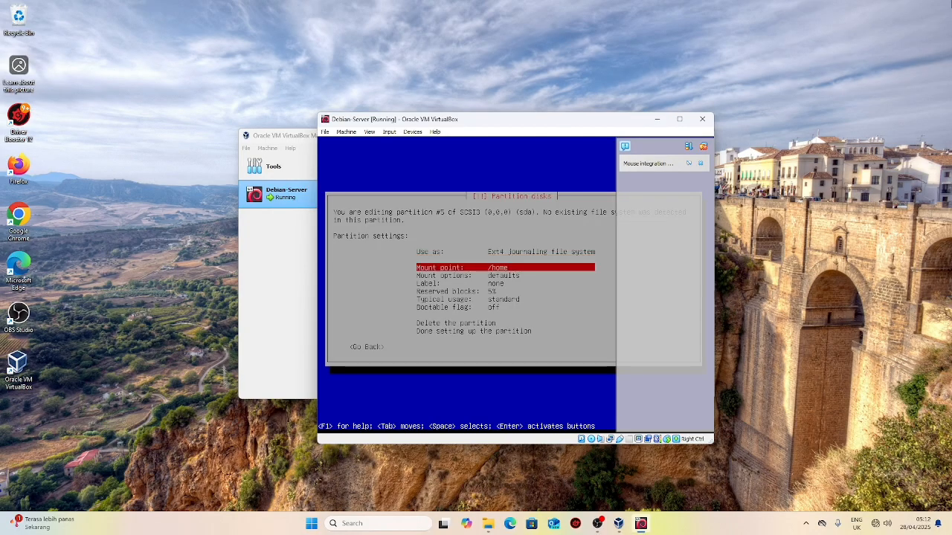
{"action": "key", "text": "Up"}
{"action": "key", "text": "Return"}
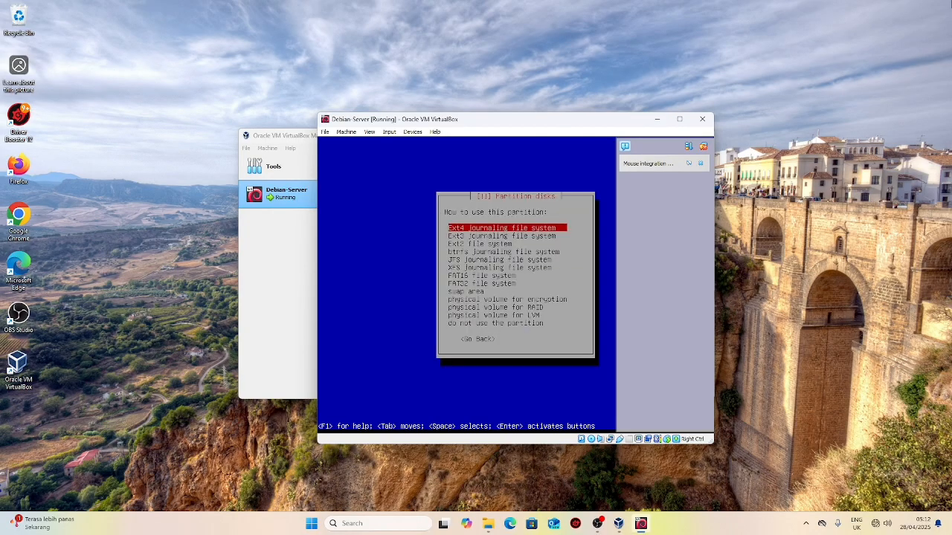
{"action": "key", "text": "Down"}
{"action": "key", "text": "Down"}
{"action": "key", "text": "Down"}
{"action": "key", "text": "Down"}
{"action": "key", "text": "Down"}
{"action": "key", "text": "Down"}
{"action": "key", "text": "Down"}
{"action": "key", "text": "Down"}
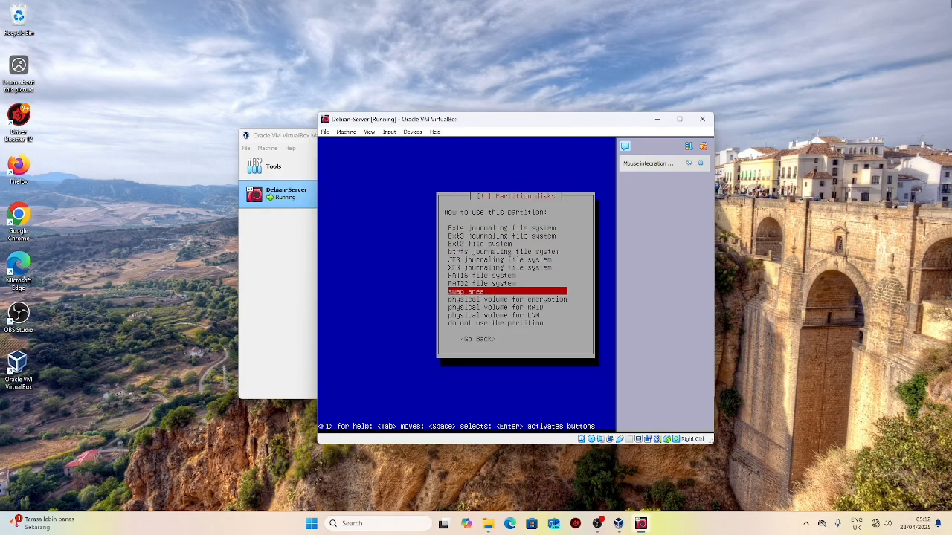
{"action": "key", "text": "Return"}
{"action": "key", "text": "Down"}
{"action": "key", "text": "Down"}
{"action": "key", "text": "Down"}
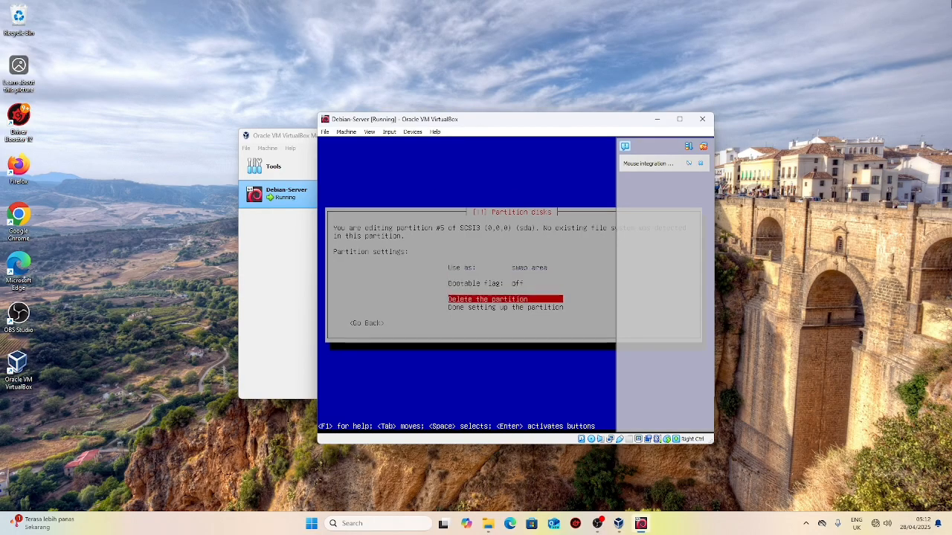
{"action": "key", "text": "Return"}
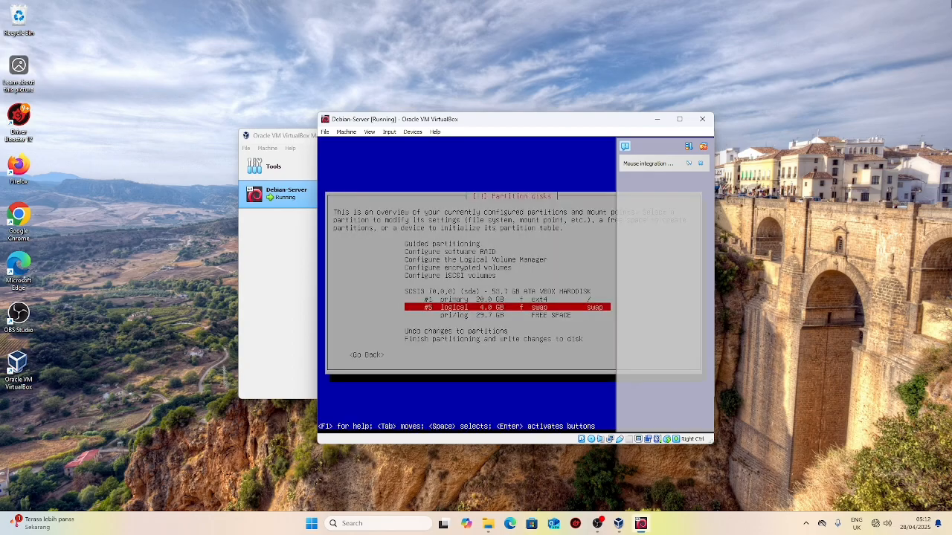
{"action": "key", "text": "Down"}
Step: Create a logical partition using the full 29.7 GB, ext4 mounted at /home
{"action": "key", "text": "Return"}
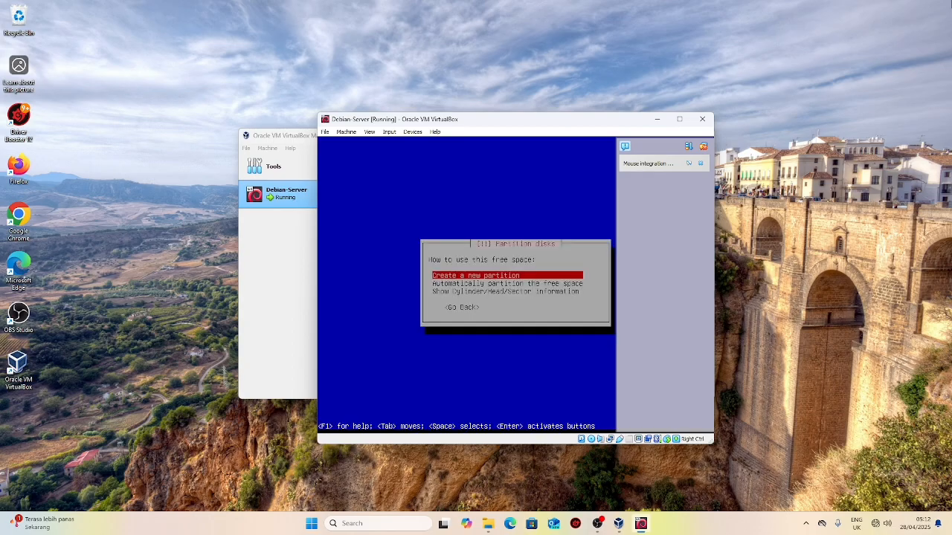
{"action": "key", "text": "Return"}
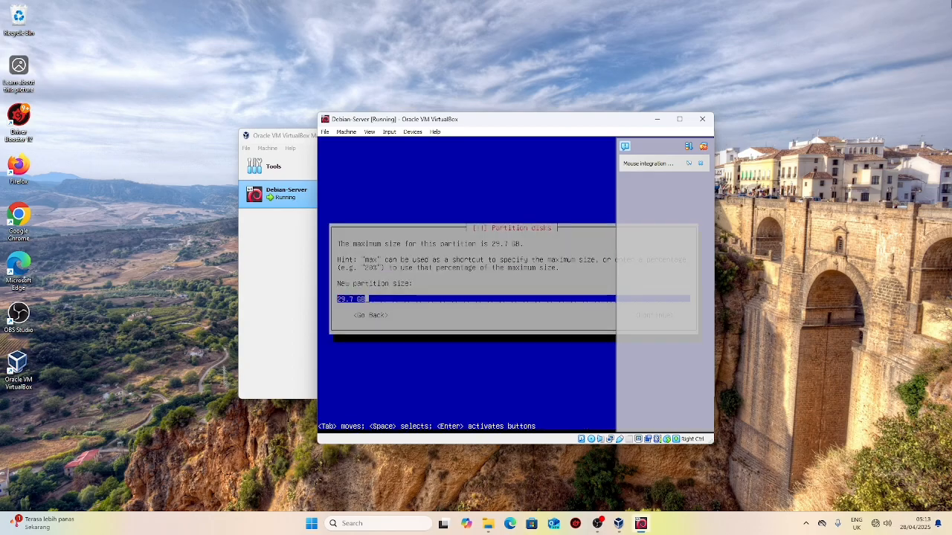
{"action": "key", "text": "Tab"}
{"action": "key", "text": "Return"}
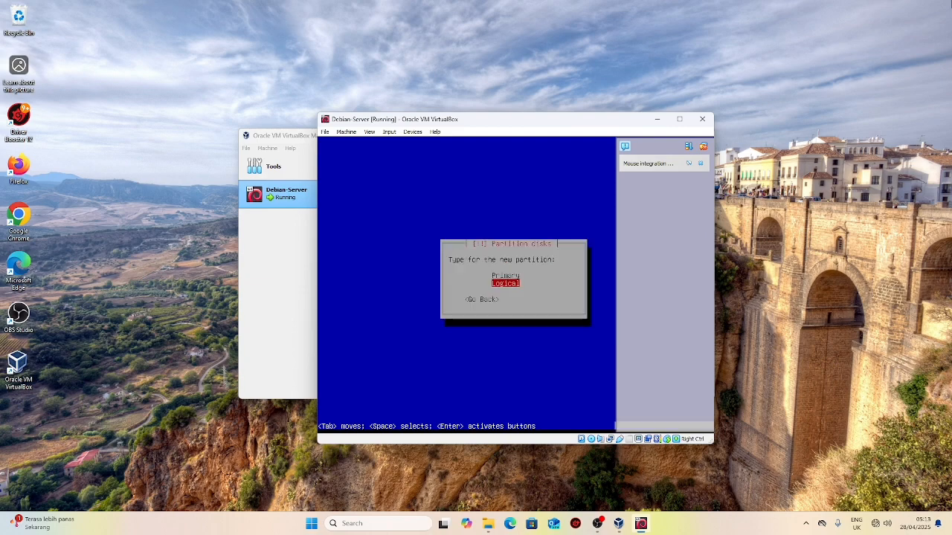
{"action": "key", "text": "Return"}
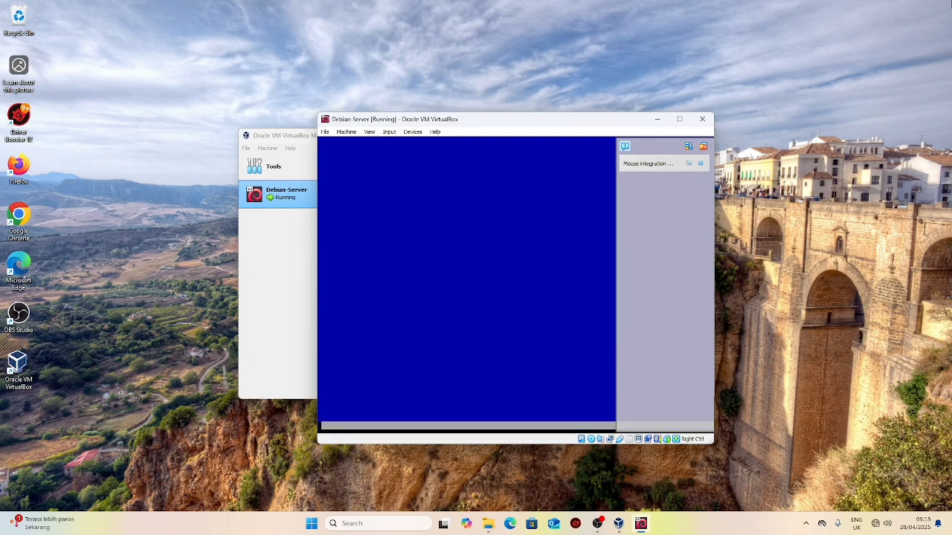
{"action": "key", "text": "Down"}
{"action": "key", "text": "Down"}
{"action": "key", "text": "Down"}
{"action": "key", "text": "Down"}
{"action": "key", "text": "Down"}
{"action": "key", "text": "Down"}
{"action": "key", "text": "Down"}
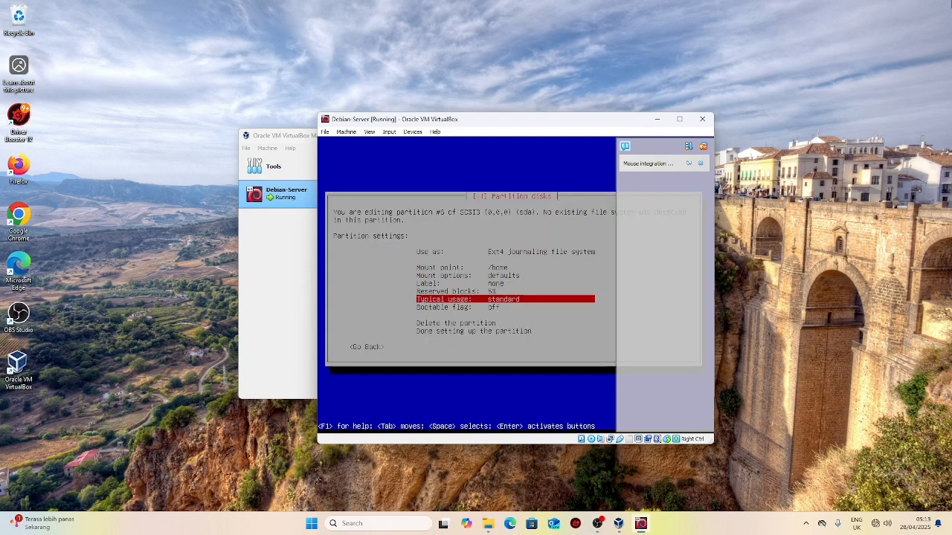
{"action": "key", "text": "Down"}
{"action": "key", "text": "Return"}
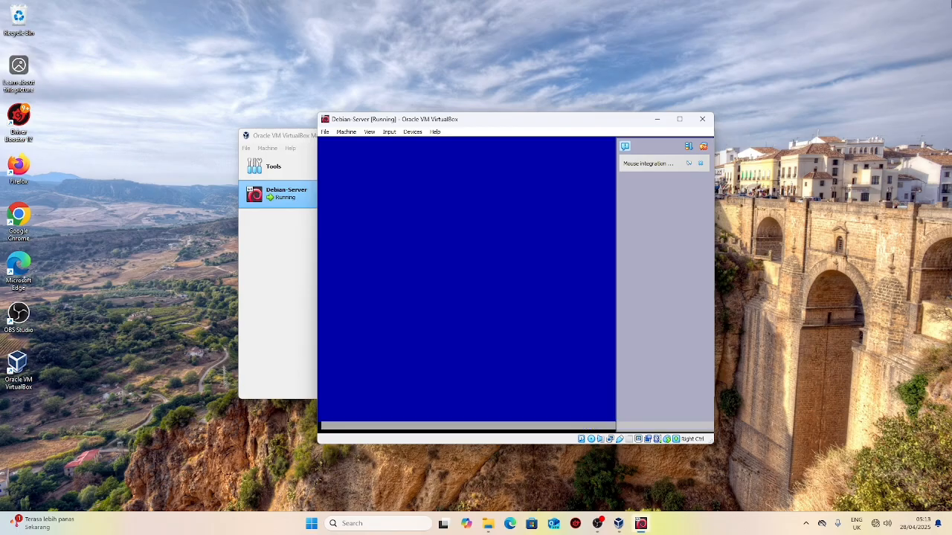
{"action": "key", "text": "Down"}
{"action": "key", "text": "Down"}
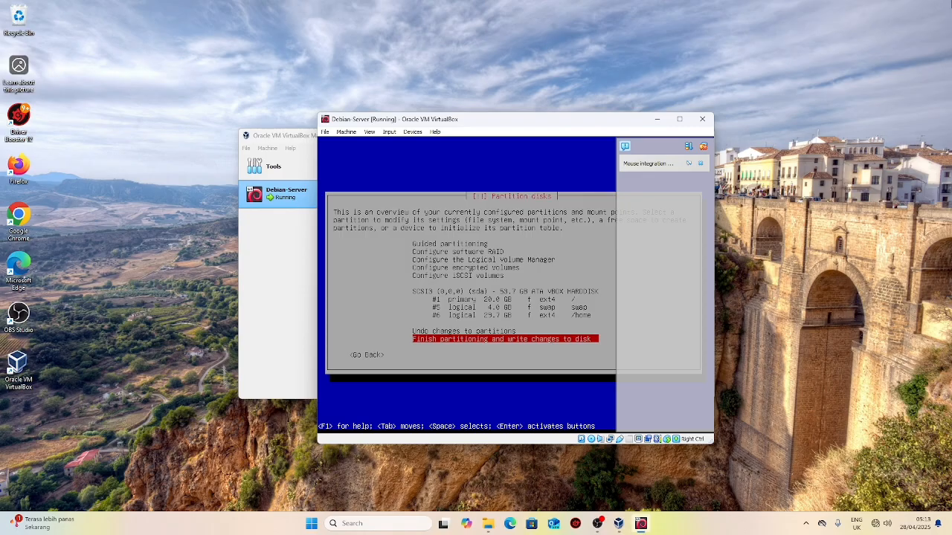
Step: Finish partitioning and confirm Yes to write the changes to disk
{"action": "key", "text": "Return"}
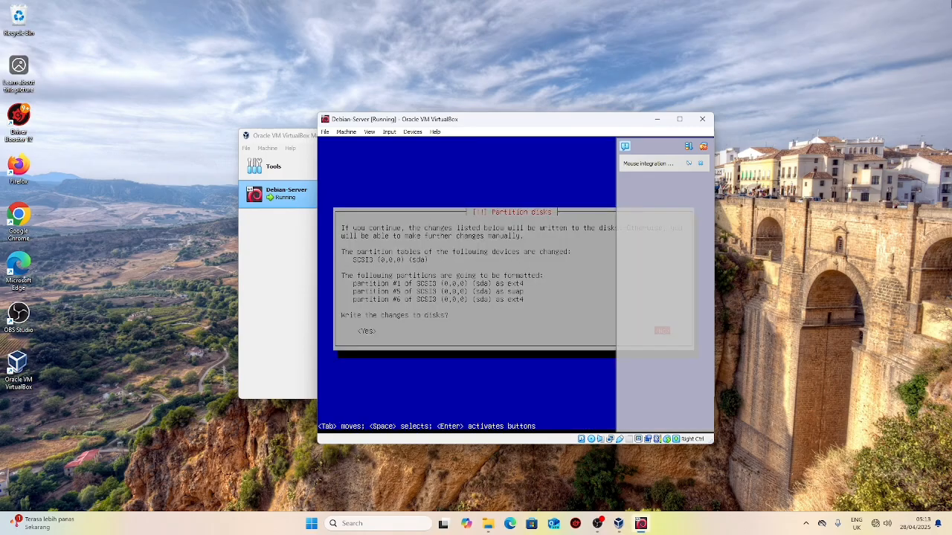
{"action": "key", "text": "Left"}
{"action": "key", "text": "Return"}
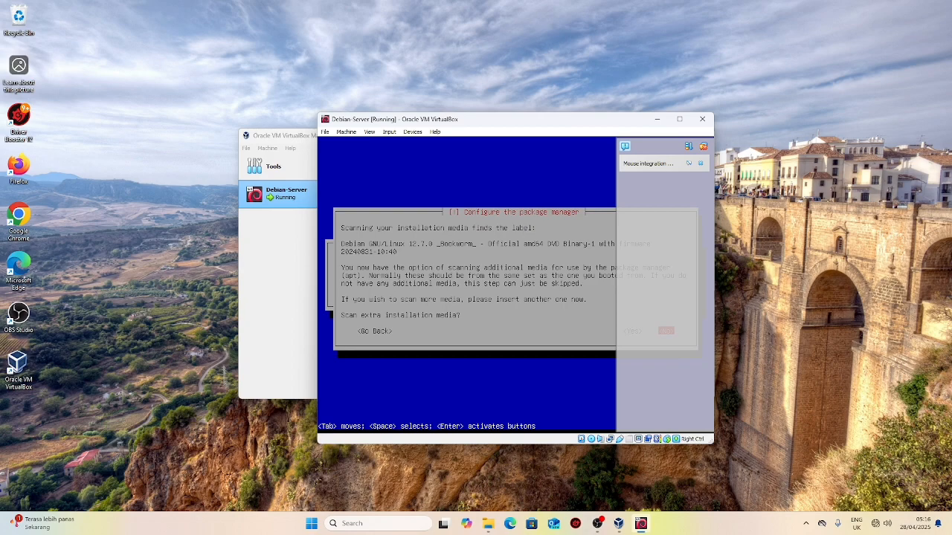
Step: Accept the defaults for extra media scanning, network mirror and popularity-contest survey
{"action": "key", "text": "Return"}
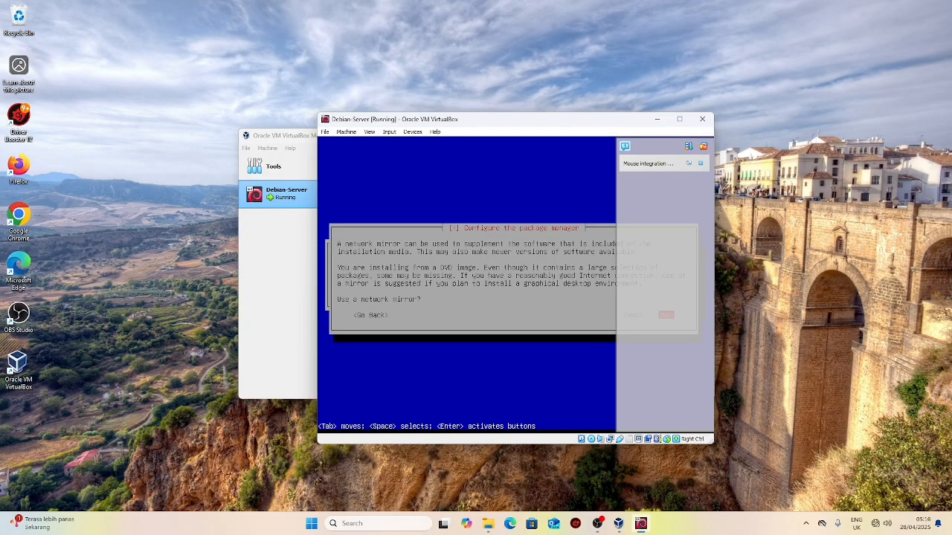
{"action": "key", "text": "Return"}
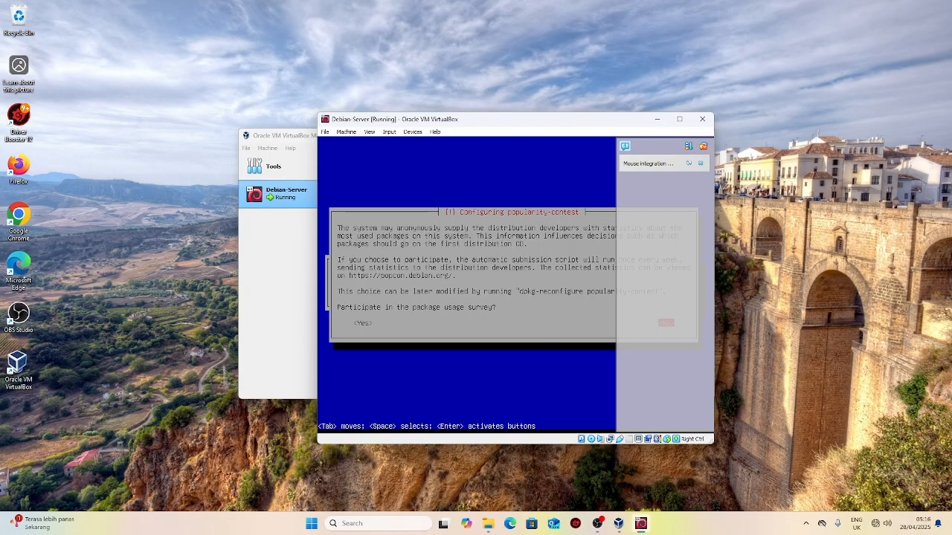
{"action": "key", "text": "Return"}
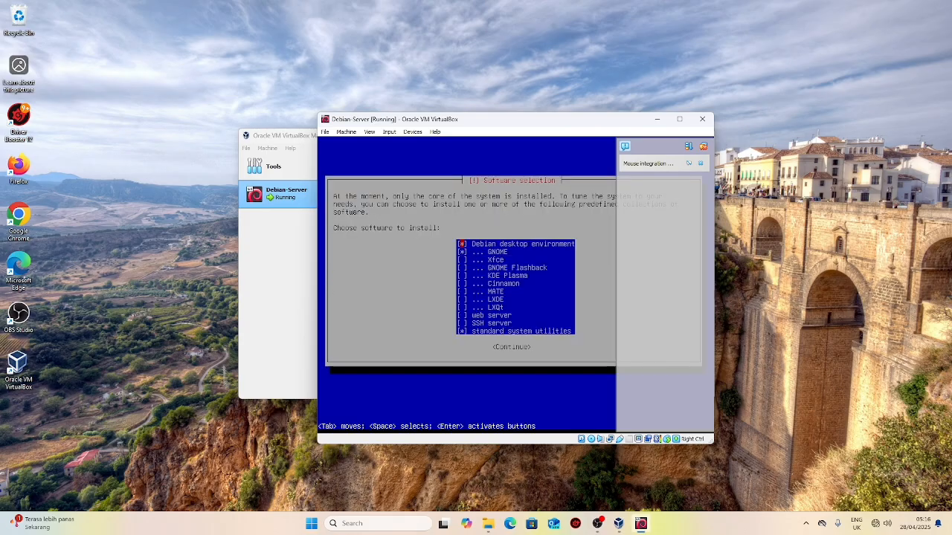
Step: Deselect Debian desktop environment and GNOME, keeping standard system utilities, and continue installing
{"action": "key", "text": "Down"}
{"action": "key", "text": "Up"}
{"action": "key", "text": "space"}
{"action": "key", "text": "Down"}
{"action": "key", "text": "Down"}
{"action": "key", "text": "Down"}
{"action": "key", "text": "Down"}
{"action": "key", "text": "Down"}
{"action": "key", "text": "Down"}
{"action": "key", "text": "Down"}
{"action": "key", "text": "Down"}
{"action": "key", "text": "Down"}
{"action": "key", "text": "Down"}
{"action": "key", "text": "Down"}
{"action": "key", "text": "Tab"}
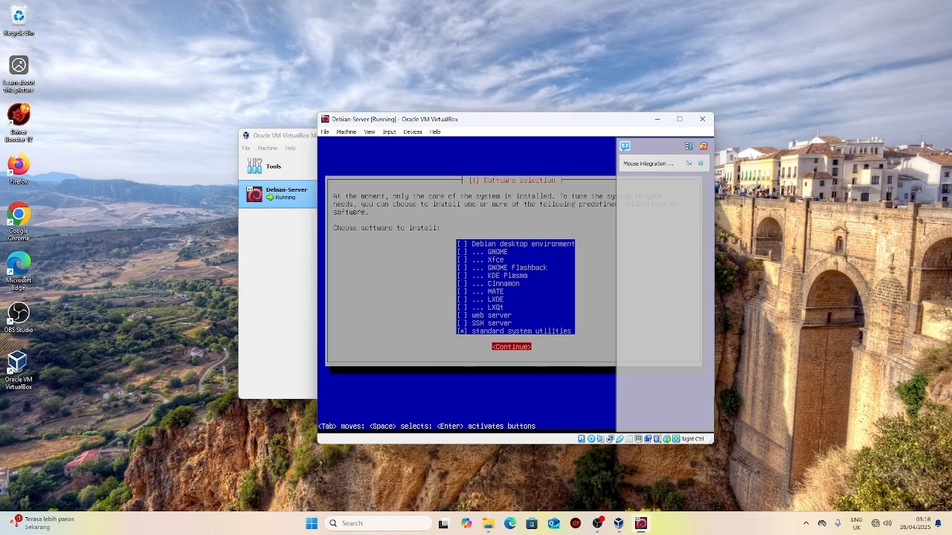
{"action": "key", "text": "Return"}
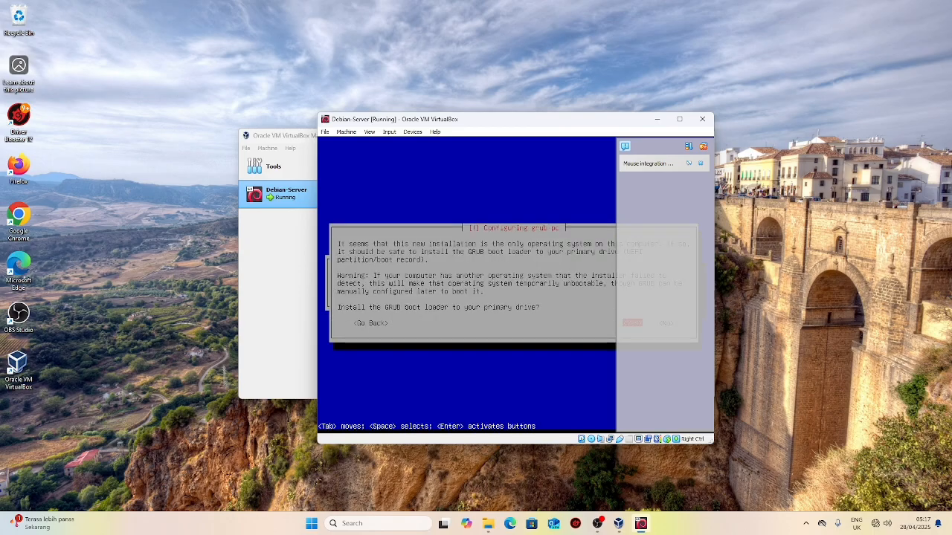
Step: Install the GRUB boot loader to /dev/sda
{"action": "key", "text": "Return"}
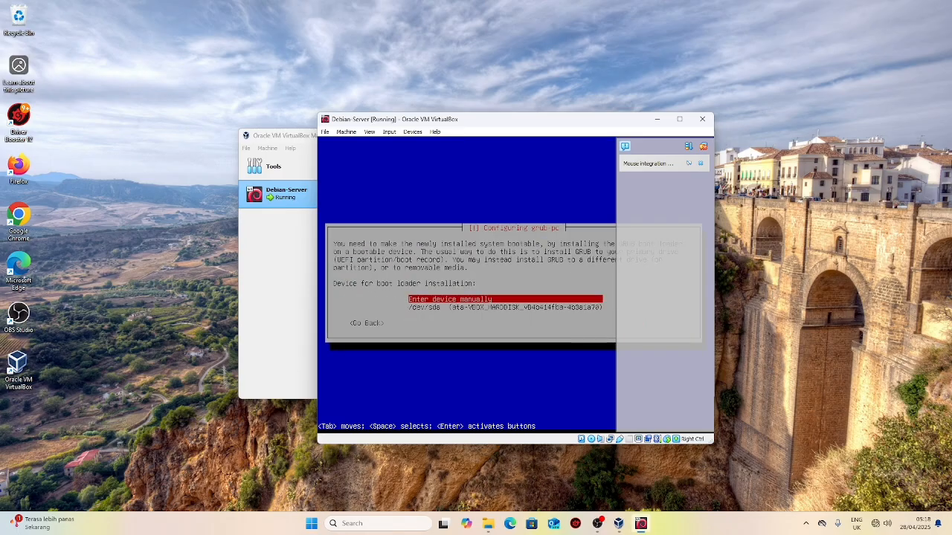
{"action": "key", "text": "Down"}
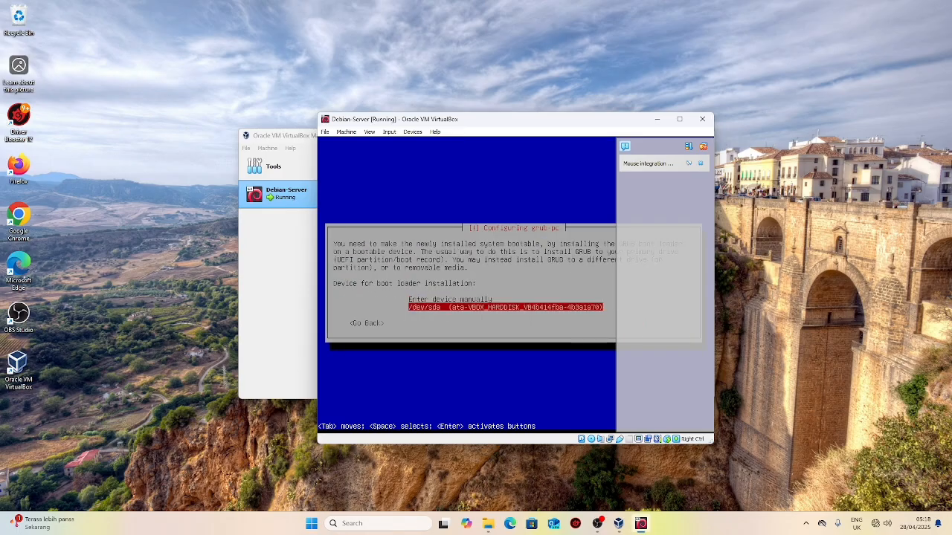
{"action": "key", "text": "Return"}
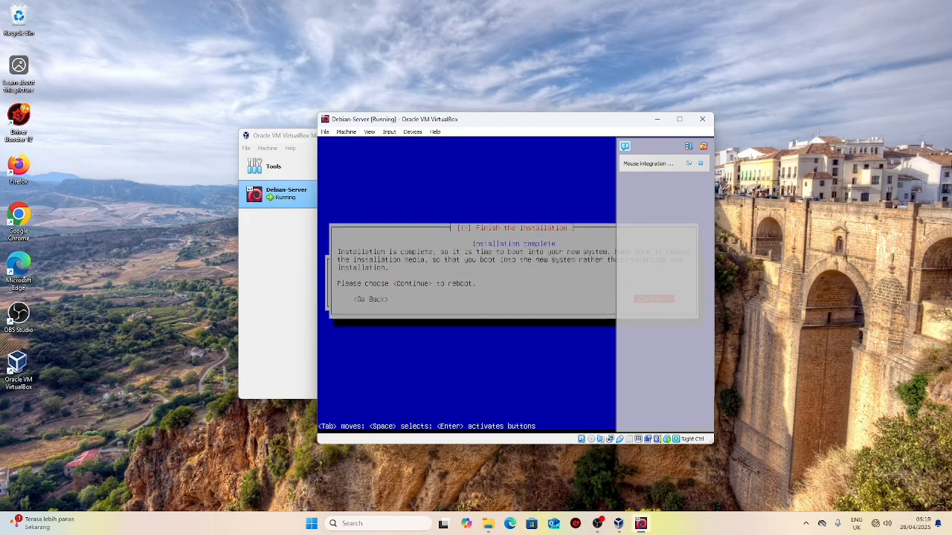
Step: Continue past Installation complete to reboot into the debian-server login prompt
{"action": "key", "text": "Return"}
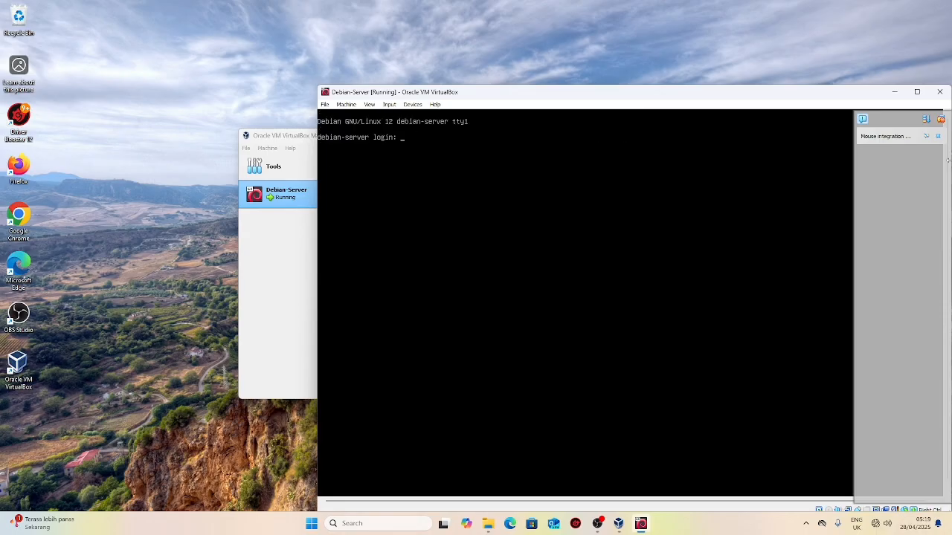
Step: Log in at the debian-server console with the regular user's lowercase username and password
{"action": "key", "text": "Return"}
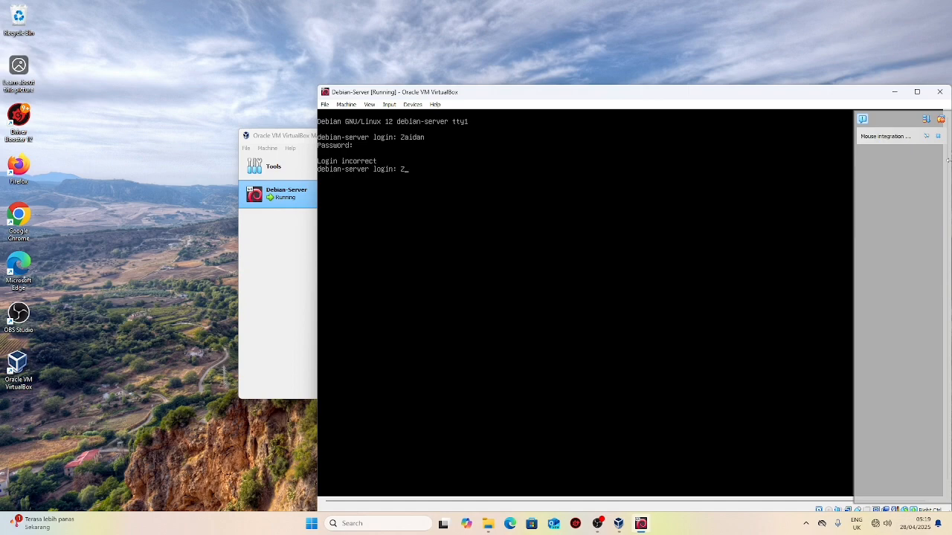
{"action": "key", "text": "BackSpace"}
{"action": "key", "text": "BackSpace"}
{"action": "key", "text": "BackSpace"}
{"action": "key", "text": "BackSpace"}
{"action": "key", "text": "BackSpace"}
{"action": "key", "text": "Return"}
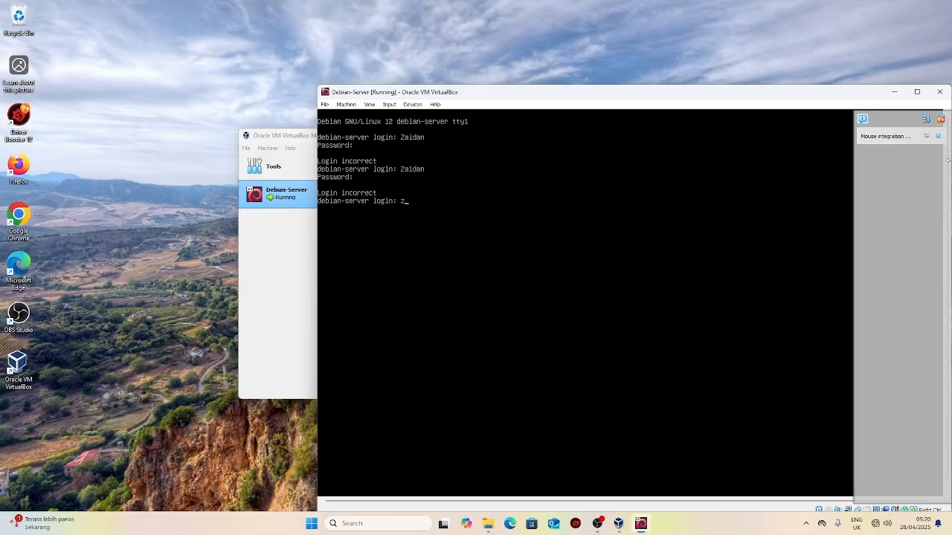
{"action": "key", "text": "Return"}
{"action": "key", "text": "Return"}
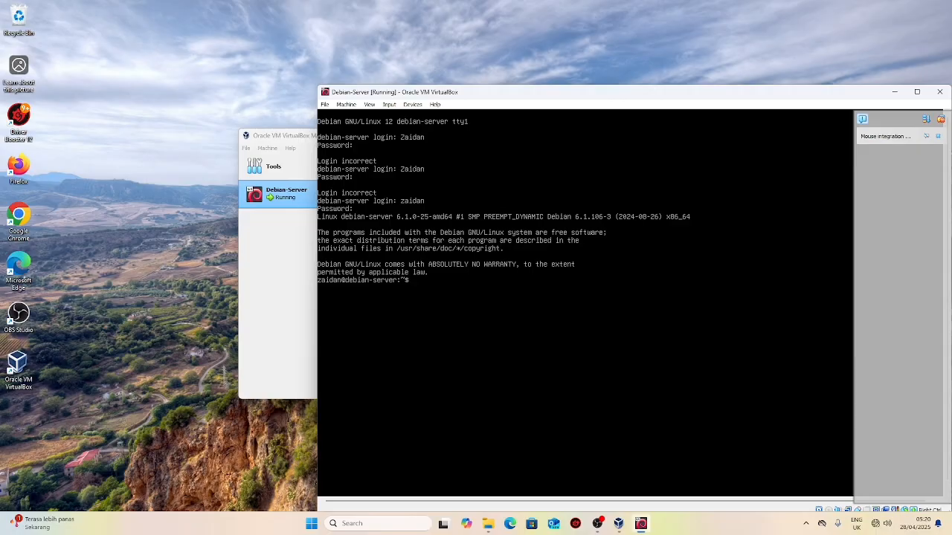
Step: Become root with 'su root' and enter 'systemctl poweroff' at the root prompt
{"action": "type", "text": "su root"}
{"action": "key", "text": "Return"}
{"action": "key", "text": "Return"}
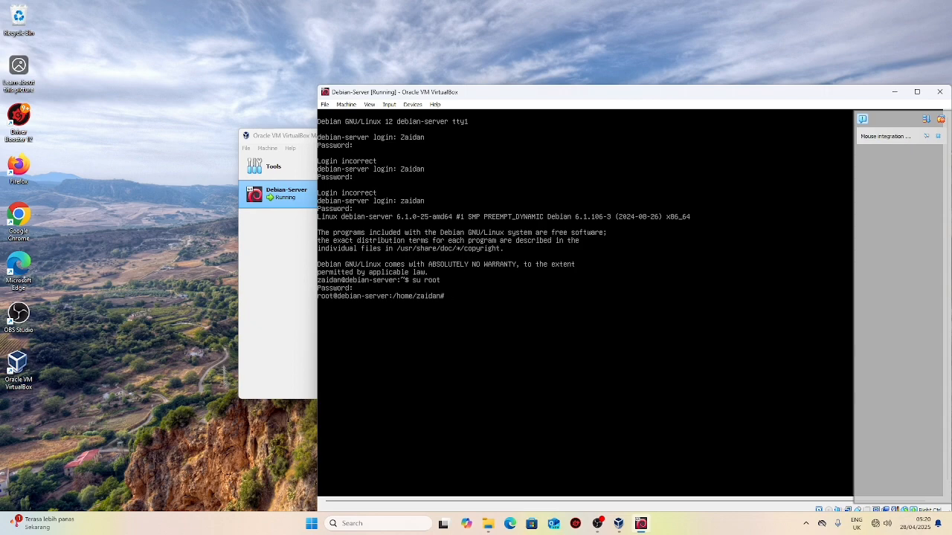
{"action": "type", "text": "systemctl poweroff"}
Step: Run systemctl poweroff so Debian-Server powers off, then switch to the OBS recording software
{"action": "key", "text": "Return"}
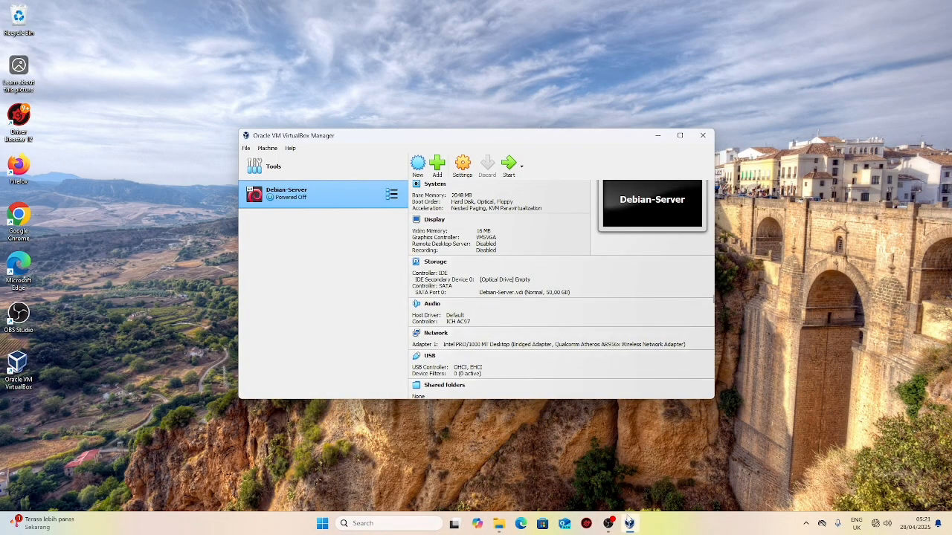
{"action": "left_click", "coordinate": [610, 525]}
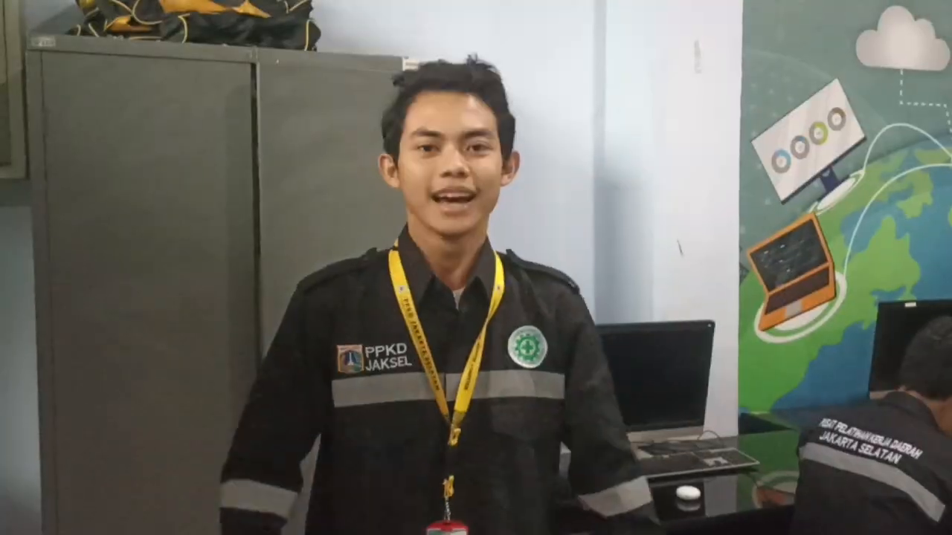